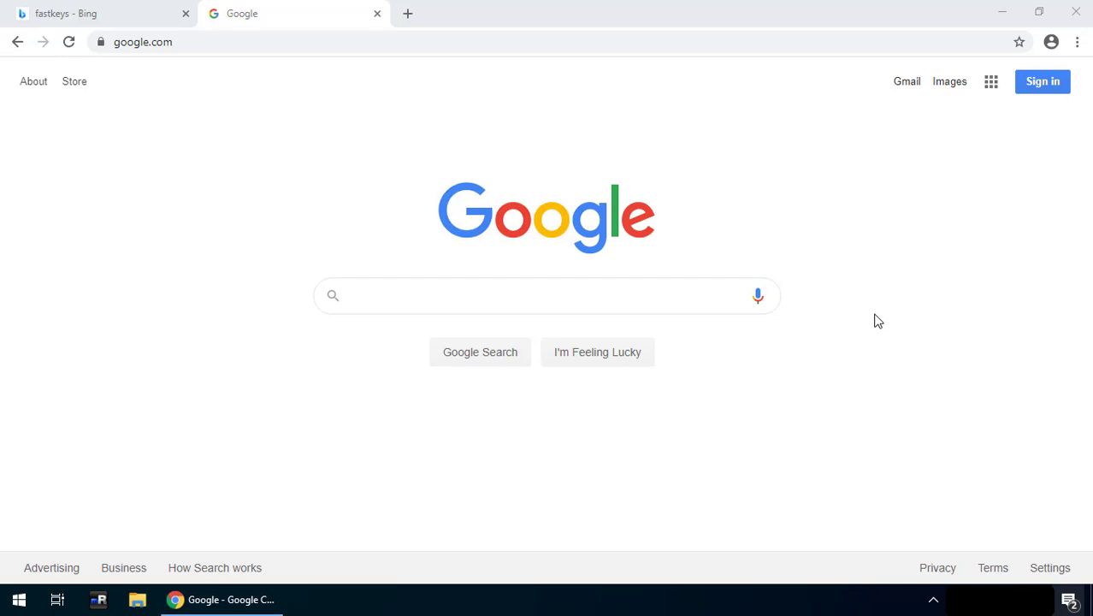
- Search Bing for fastkeys, open the FastKeys Automation Software website and download the free edition's installer
click(74, 14)
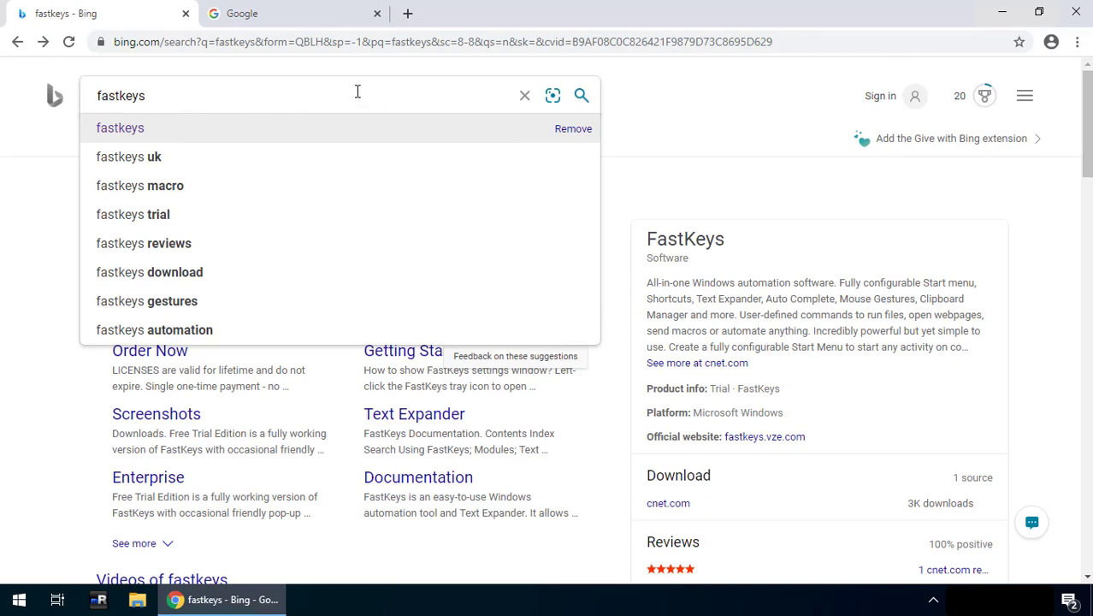
key(Return)
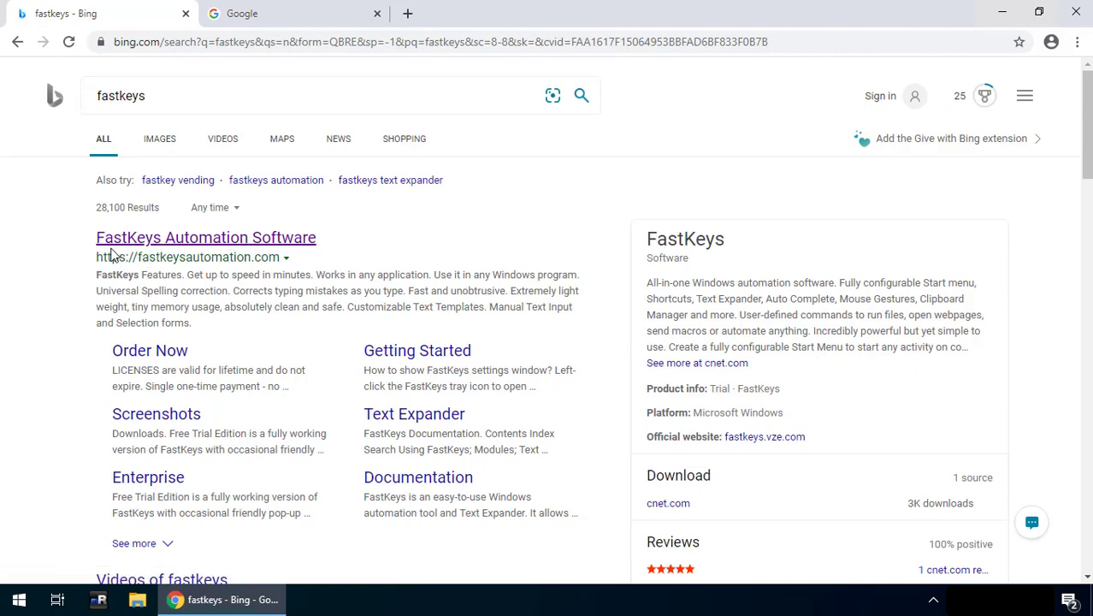
click(220, 238)
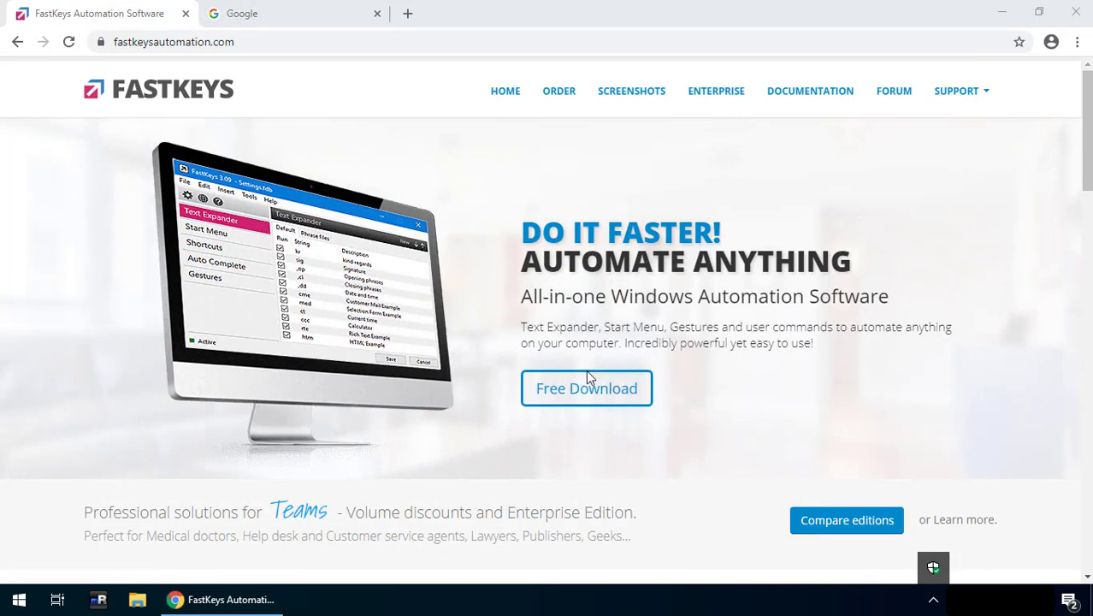
click(570, 398)
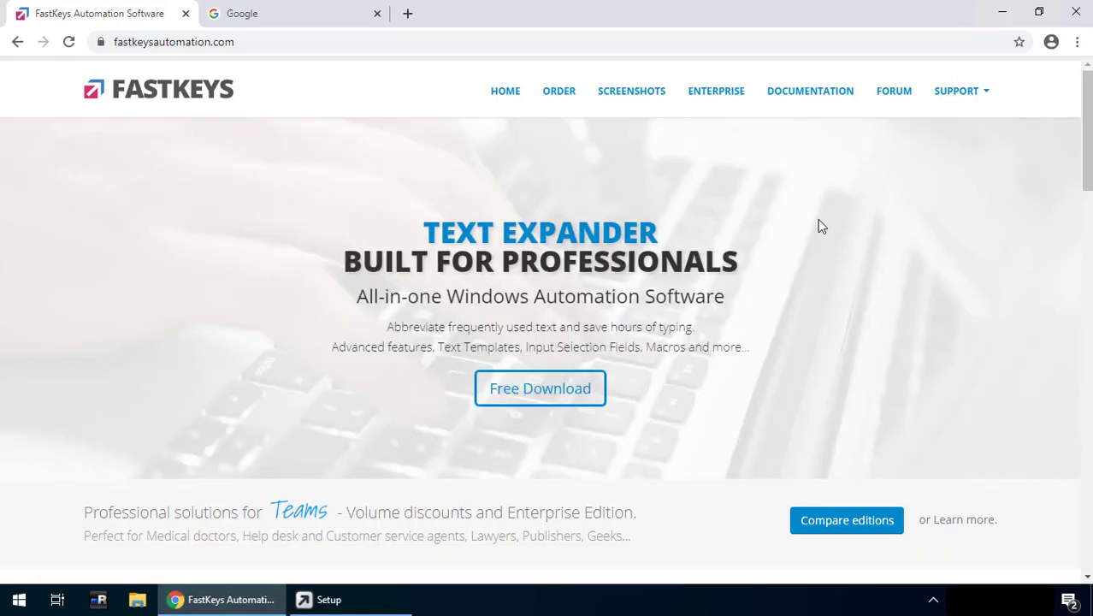
- Install FastKeys 4.26, accepting the license agreement and keeping the desktop icon, and launch it when setup finishes
click(386, 600)
click(363, 430)
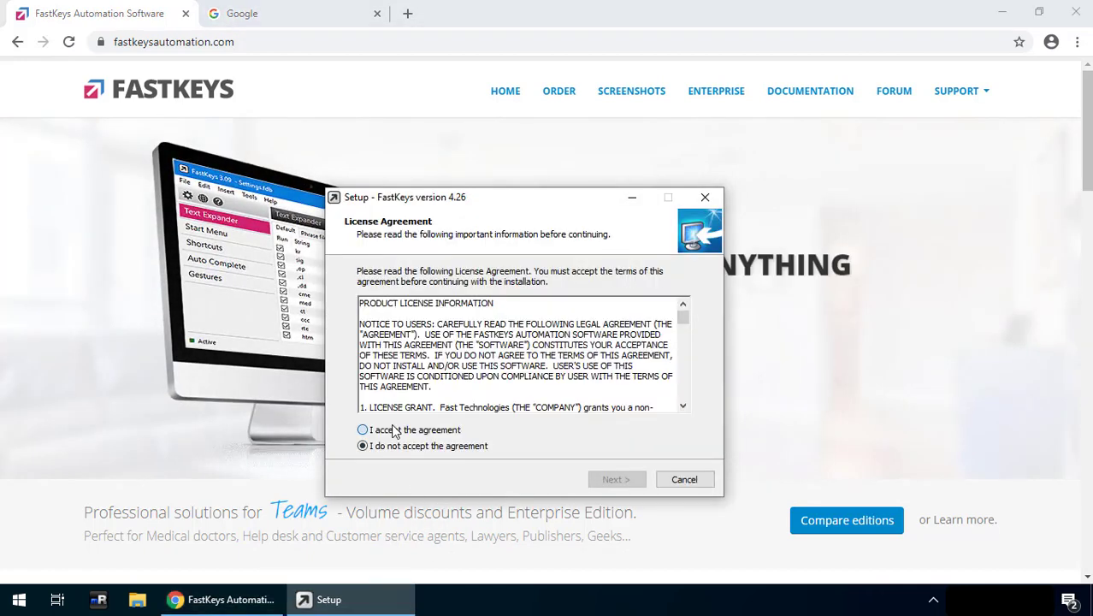
click(640, 486)
click(642, 486)
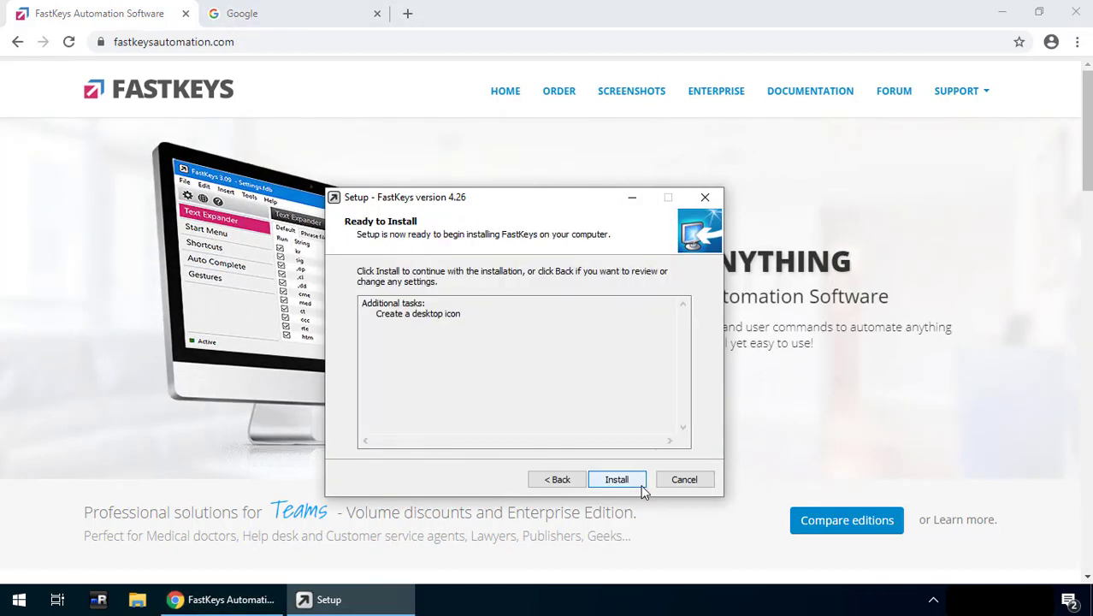
click(642, 486)
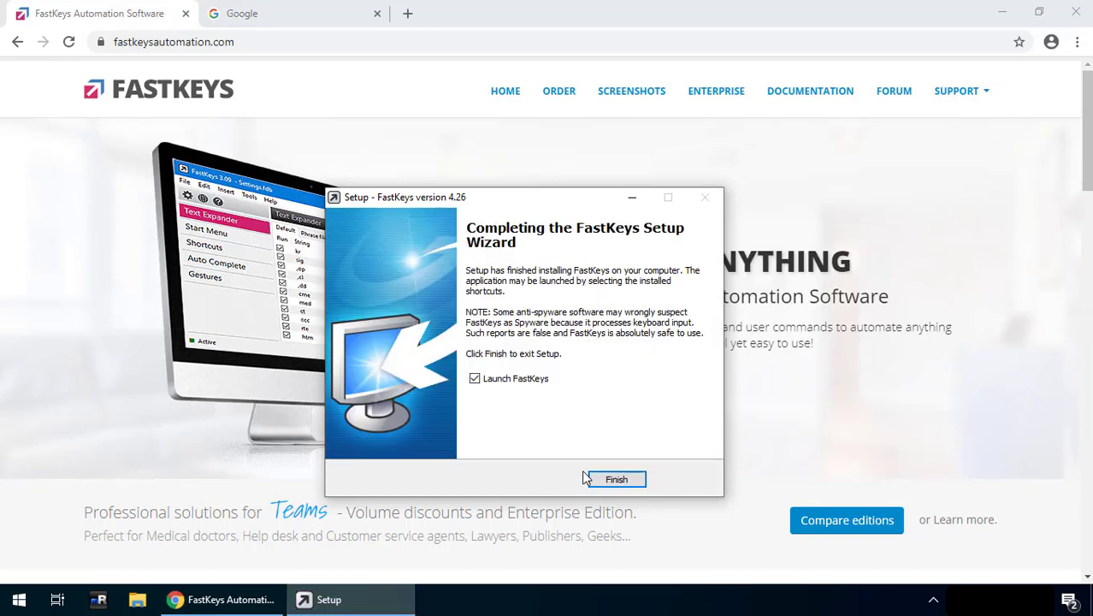
click(612, 479)
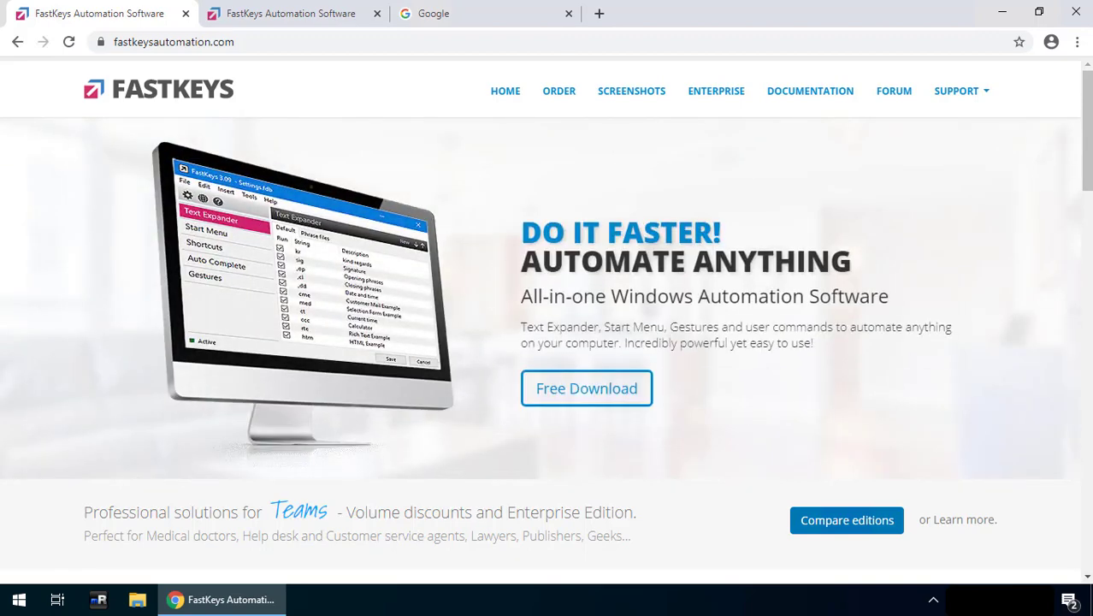
- Review the FastKeys order page, comparing the Personal, Professional and Enterprise editions by price and features
click(310, 13)
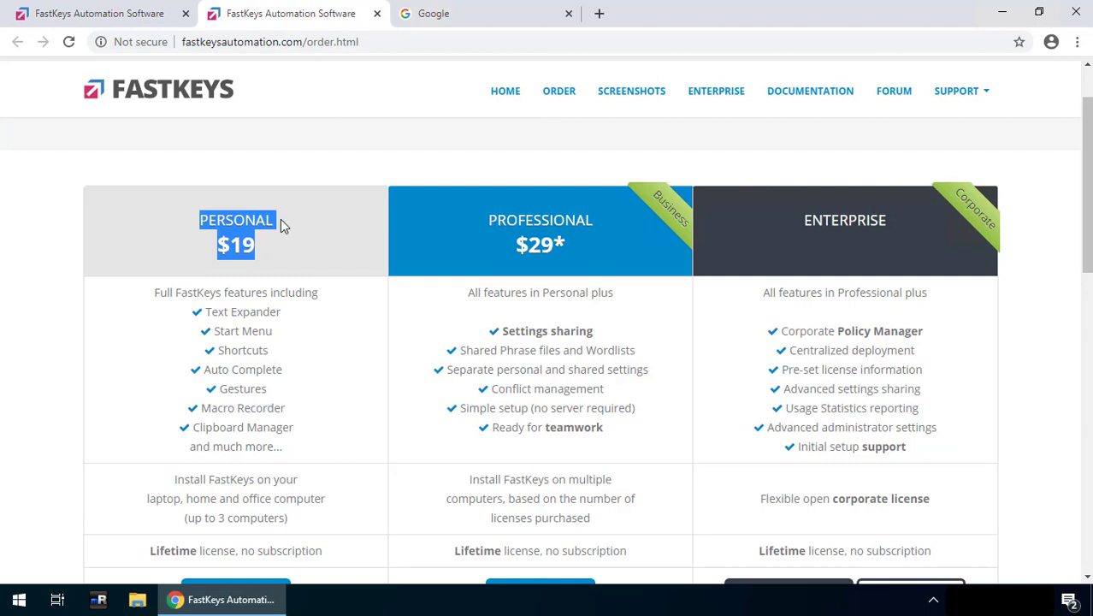
drag(266, 252, 201, 219)
scroll(252, 265, down, 2)
scroll(252, 265, up, 3)
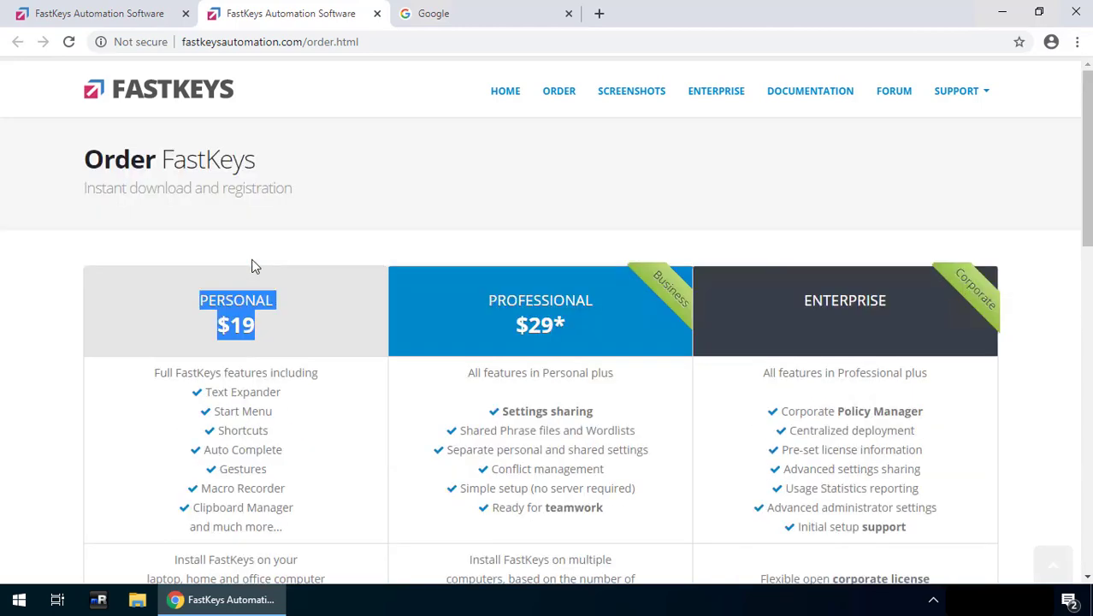
scroll(253, 265, down, 2)
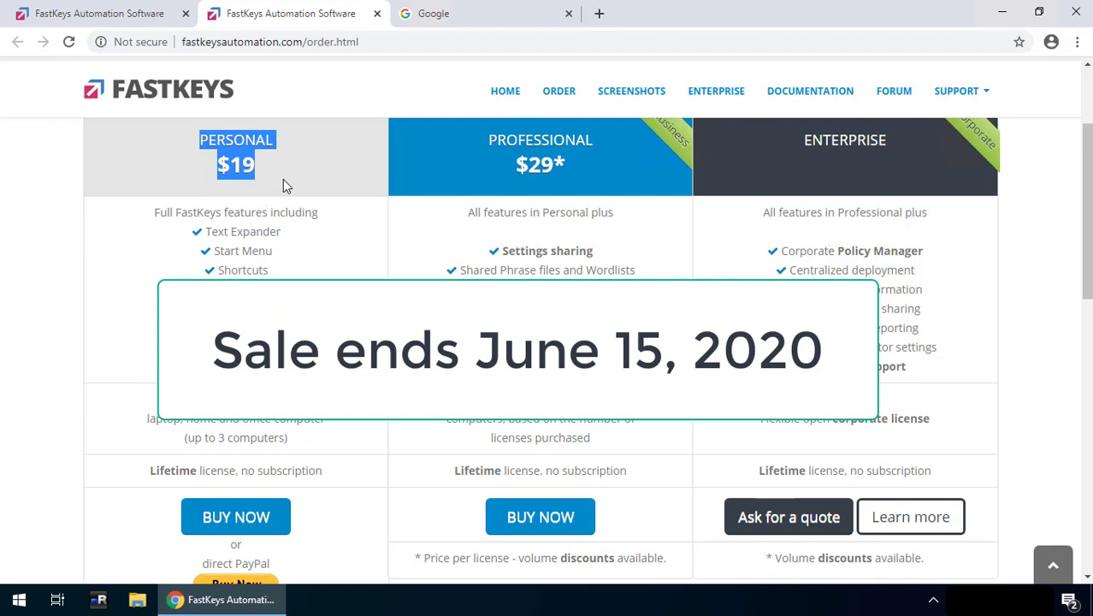
click(339, 137)
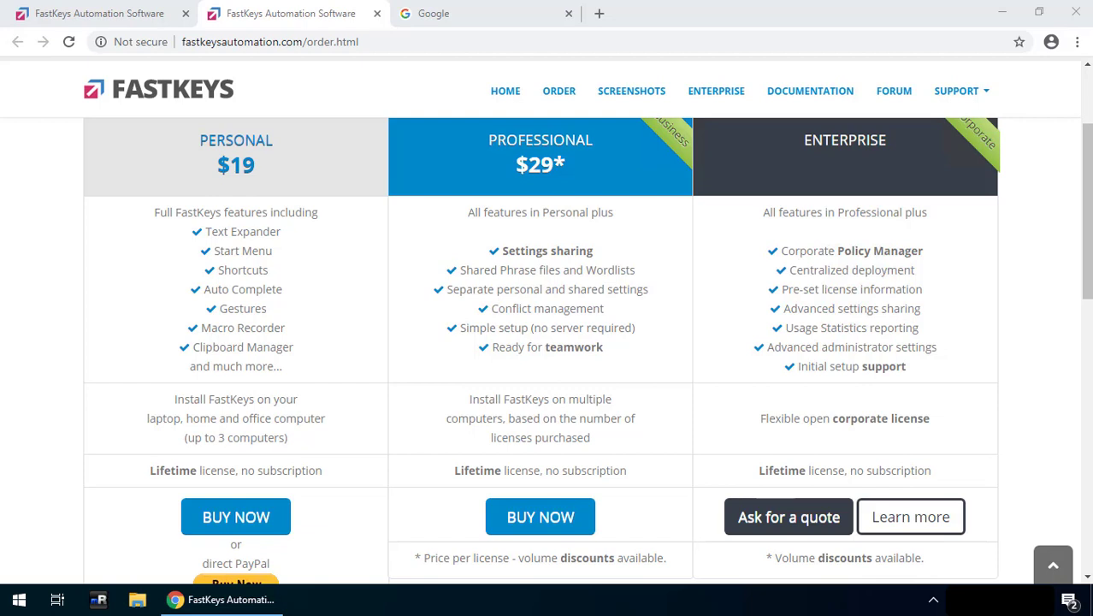
click(934, 602)
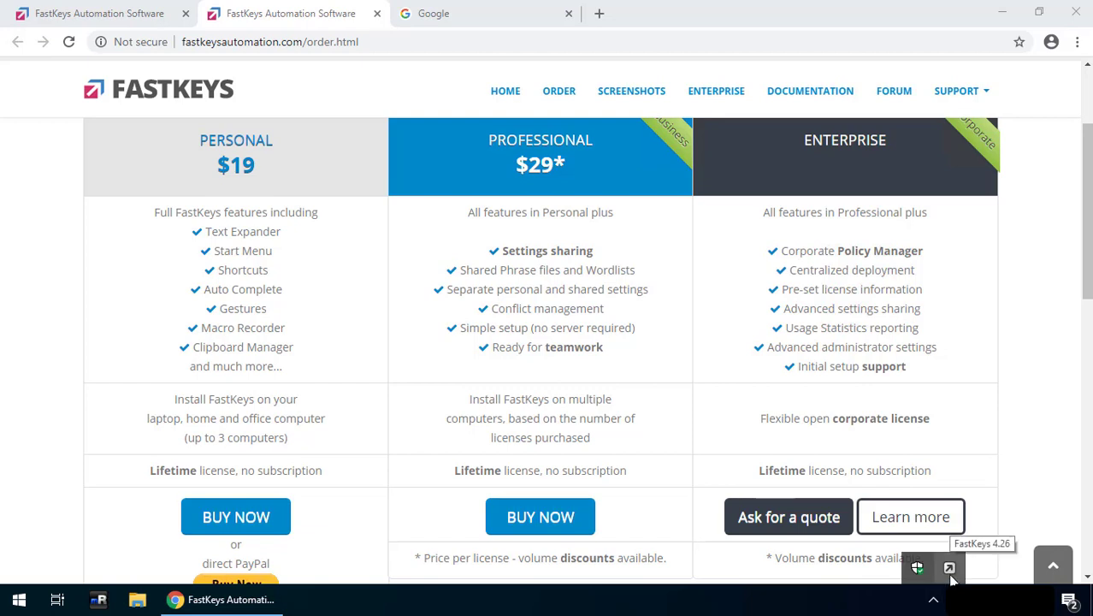
click(931, 599)
key(super)
text(fast)
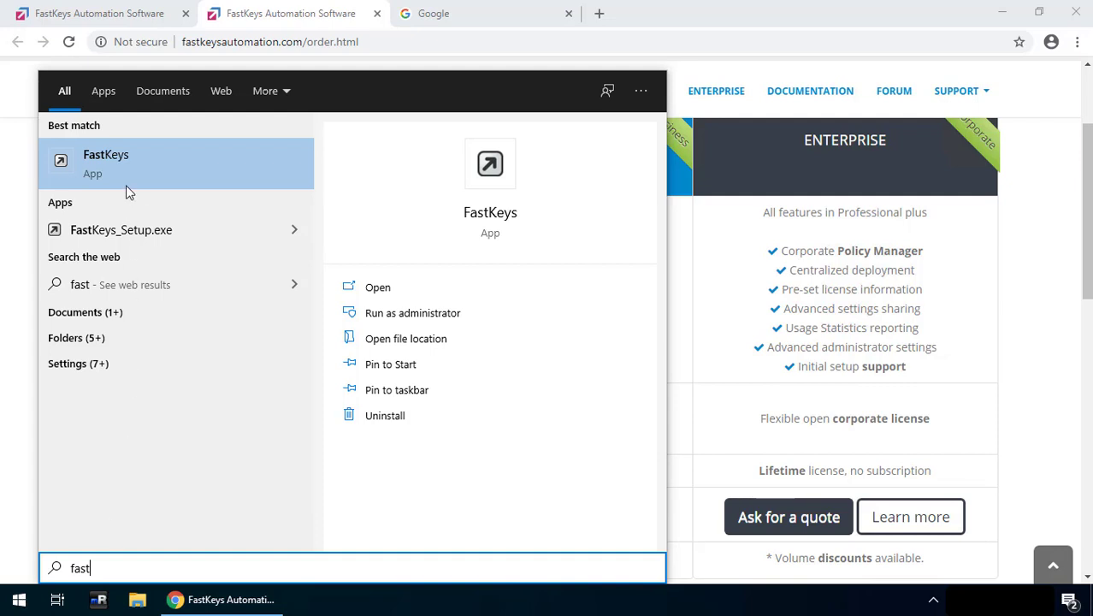
click(675, 7)
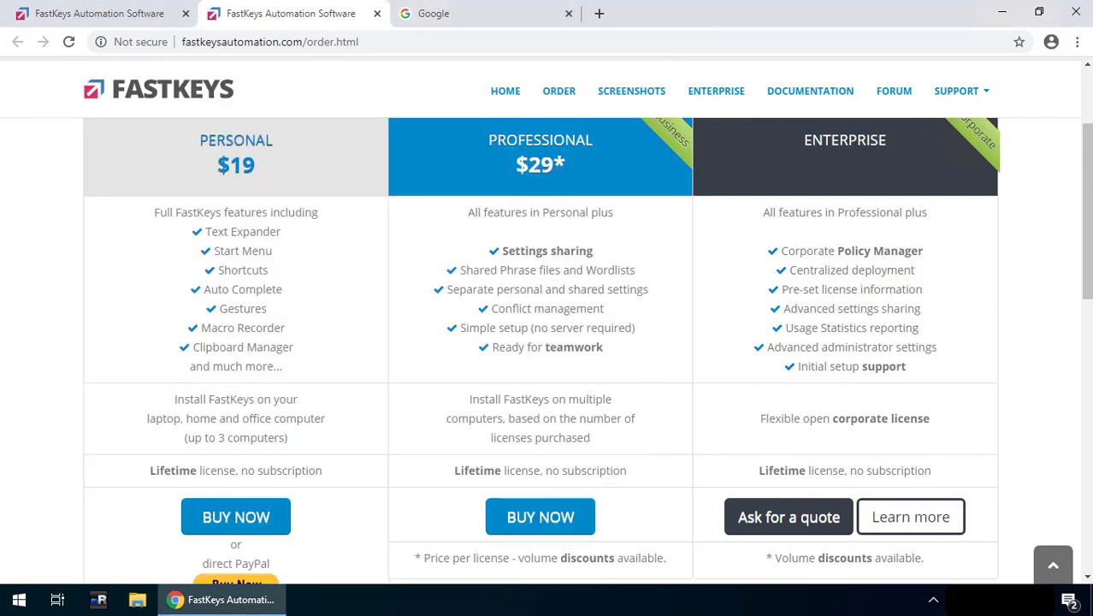
- Open the FastKeys settings window and inspect the string and substitute of the kr text expander entry
click(934, 599)
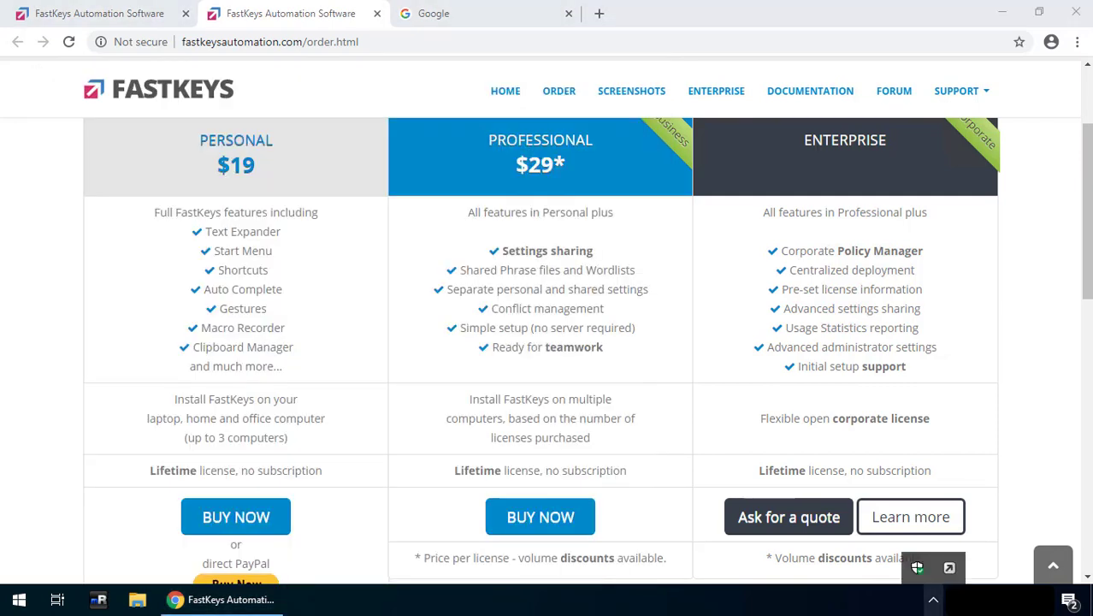
click(952, 572)
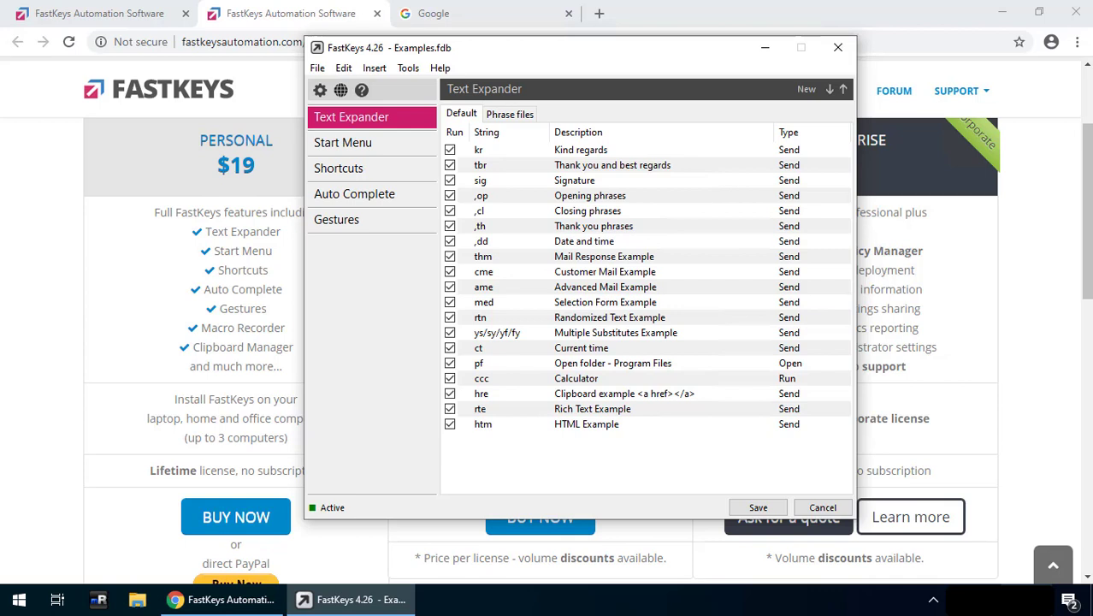
click(493, 154)
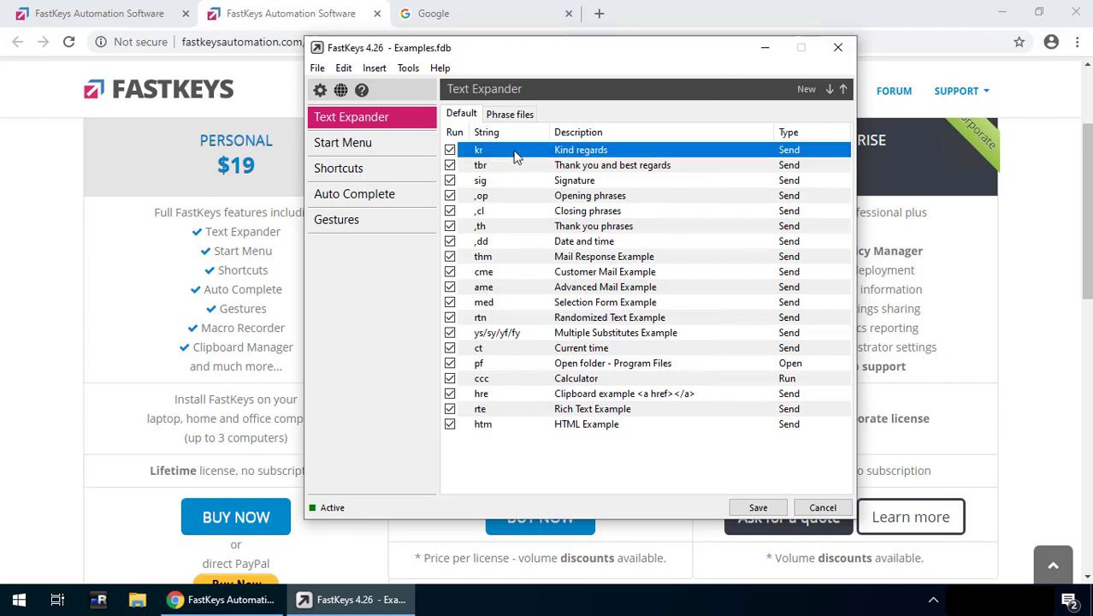
double_click(515, 157)
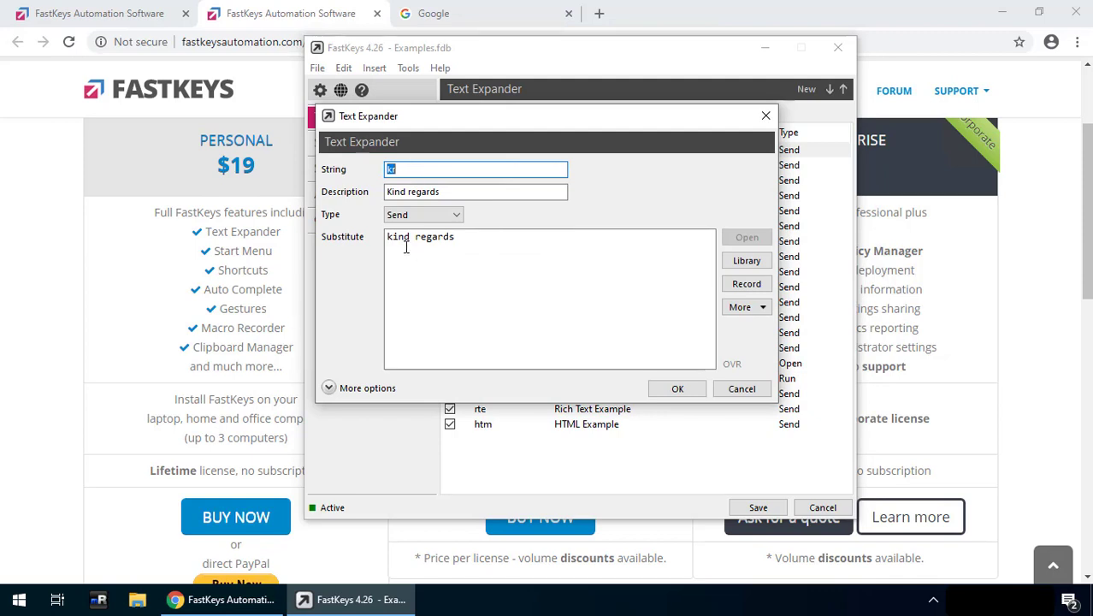
click(702, 395)
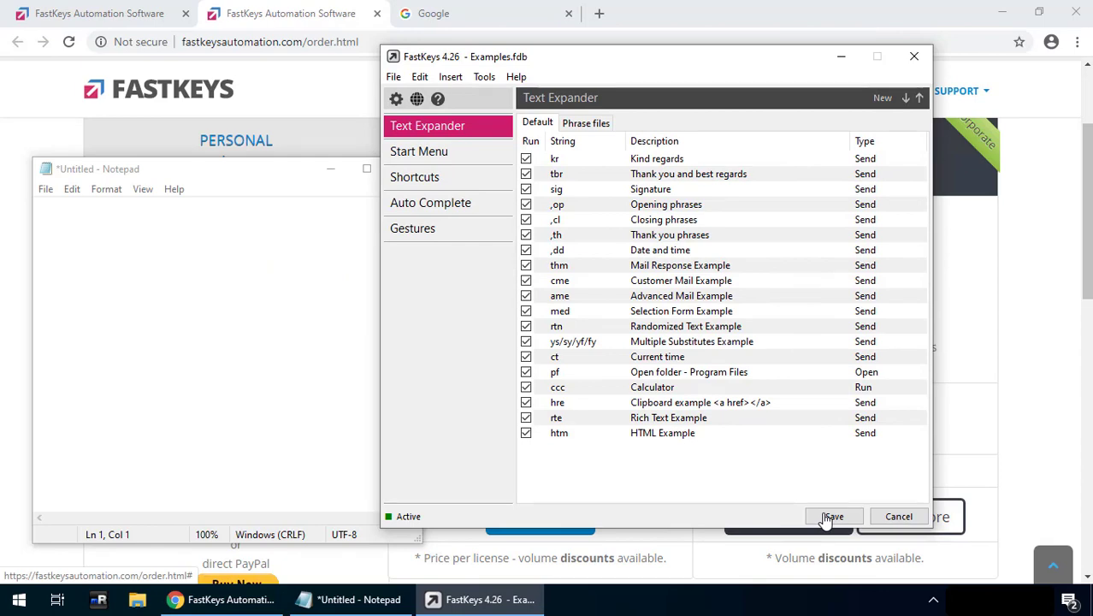
- Save the FastKeys settings and use the kr abbreviation in Notepad to insert "kind regards" followed by a space
click(829, 518)
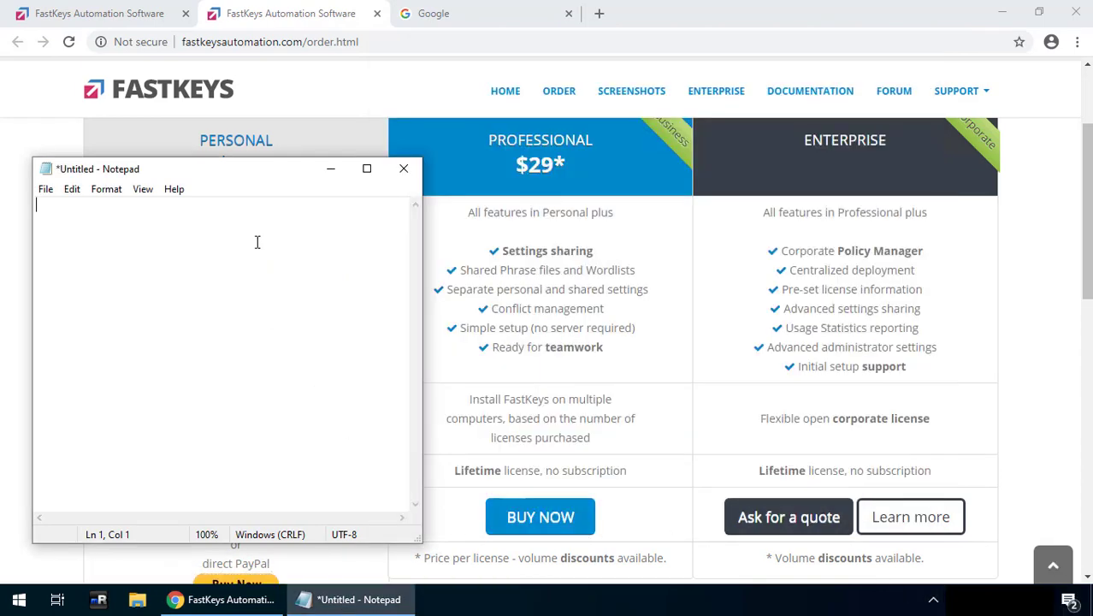
text(kind regards)
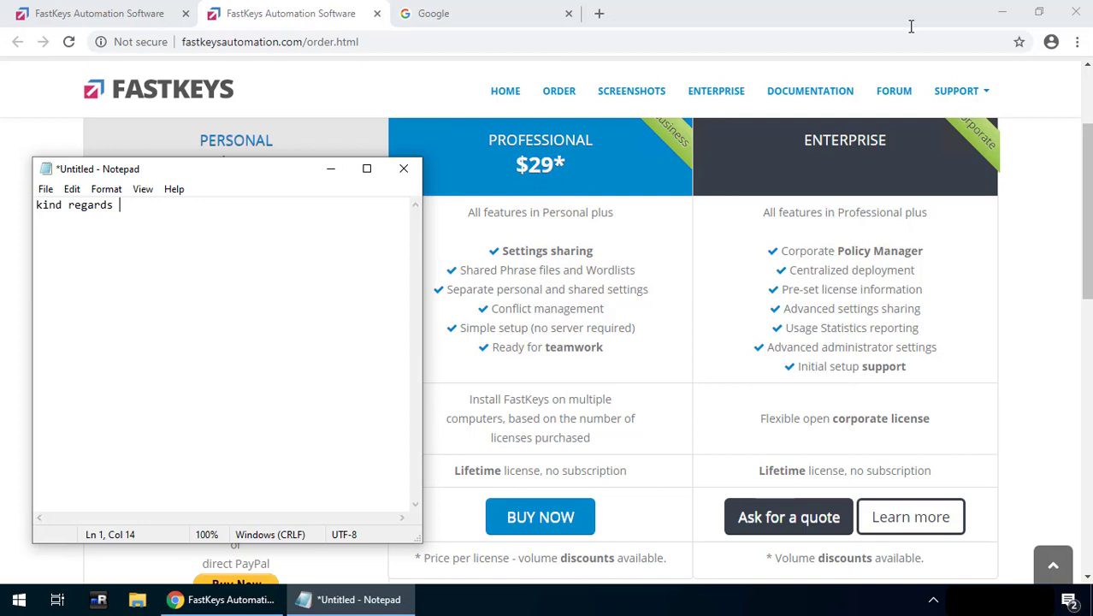
- Turn on the Trigger immediately option for the kr text expander entry and save the FastKeys settings
click(933, 606)
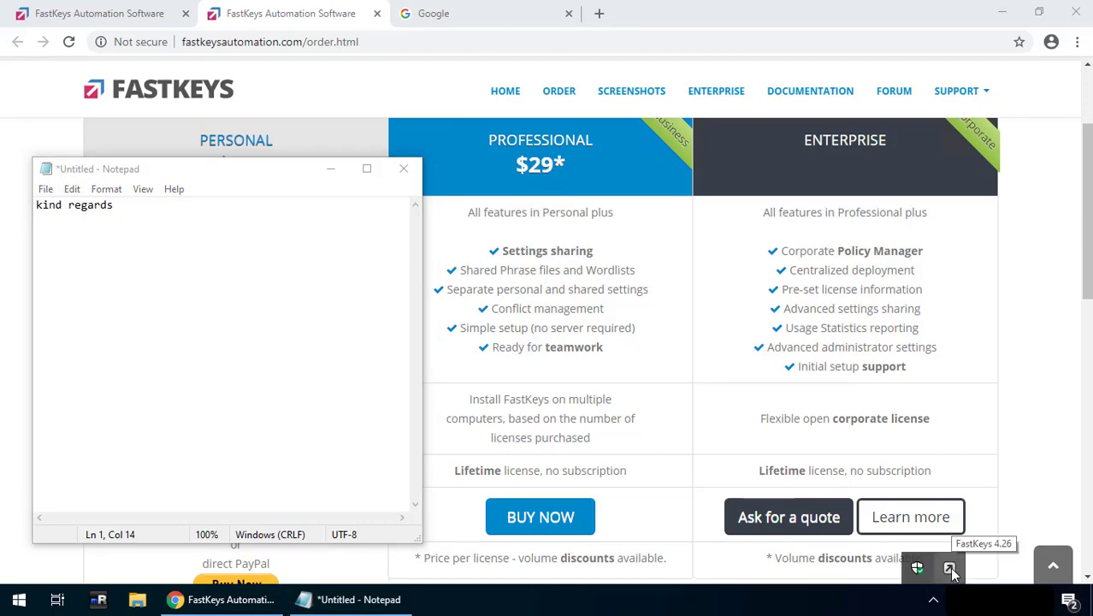
click(950, 571)
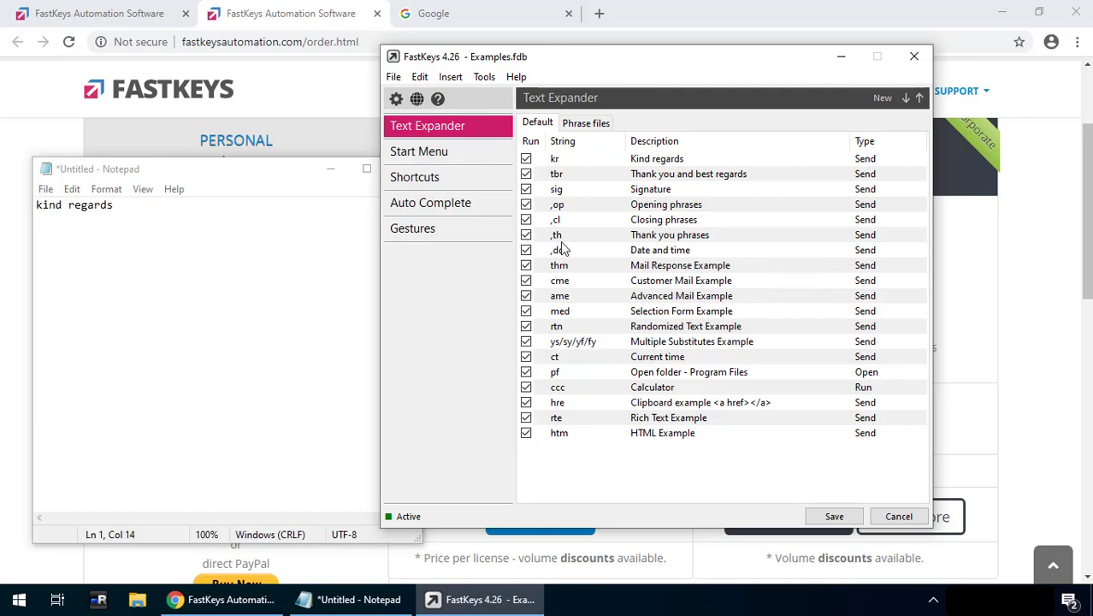
double_click(557, 163)
click(472, 258)
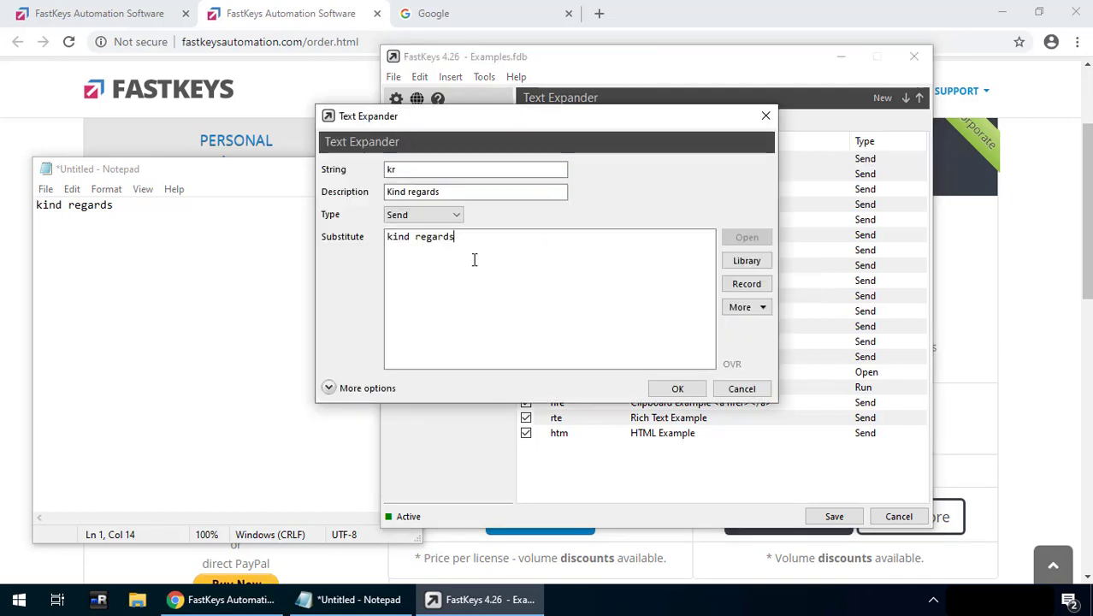
click(328, 388)
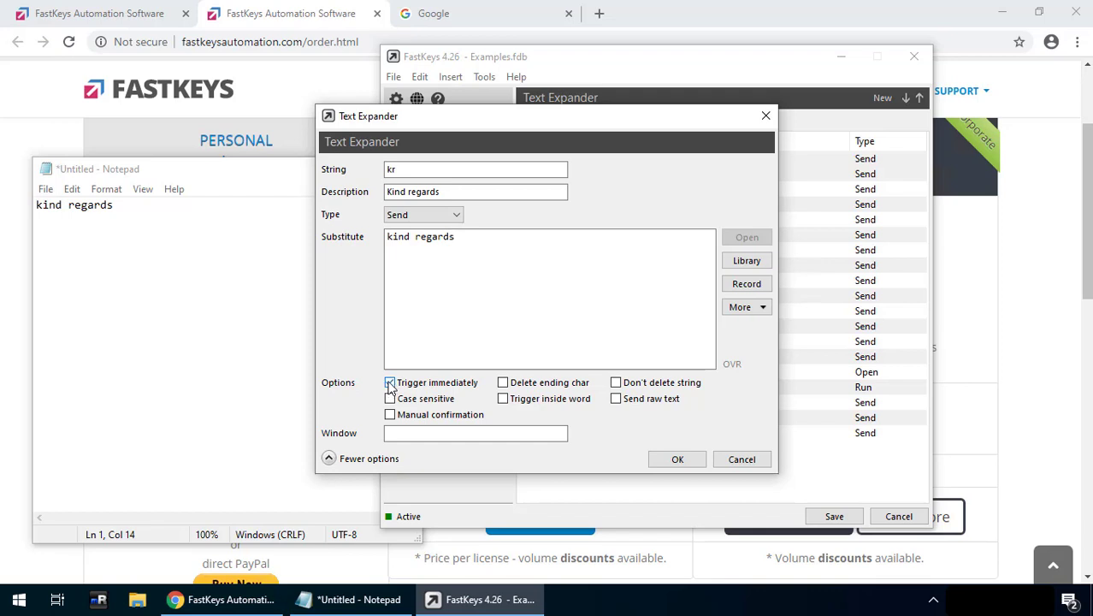
click(391, 385)
click(391, 381)
click(666, 462)
click(855, 513)
- Replace the Notepad text by expanding kr to "kind regards" without an ending space, and clear the note after this test
key(ctrl+a)
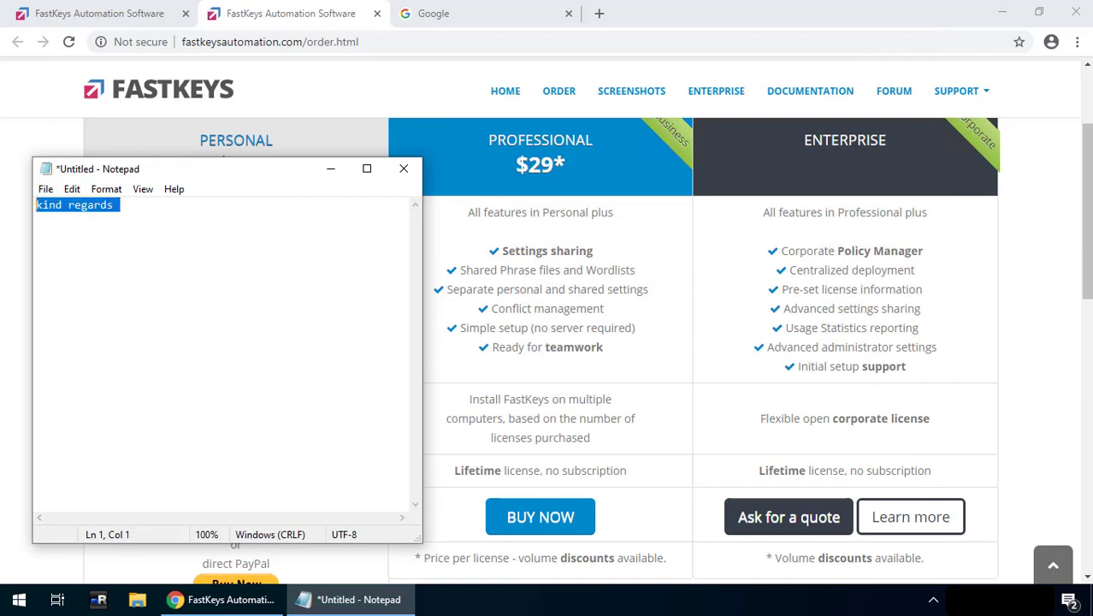
key(BackSpace)
text(kind regards)
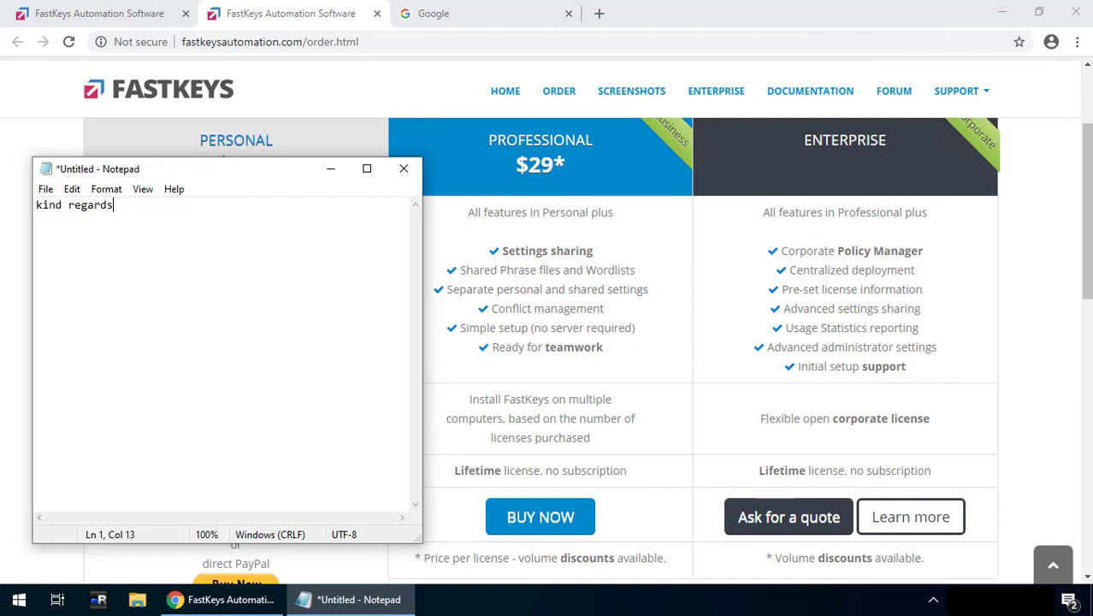
key(ctrl+a)
key(BackSpace)
- Reopen the FastKeys settings and inspect the strings and substitutes of the Multiple Substitutes Example entry
click(934, 603)
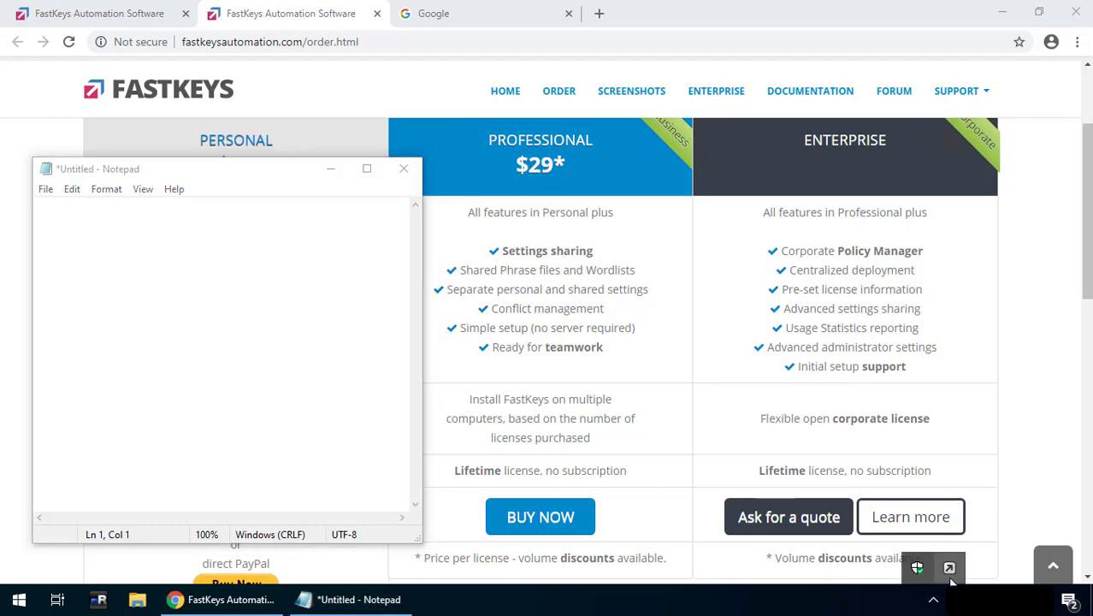
click(917, 568)
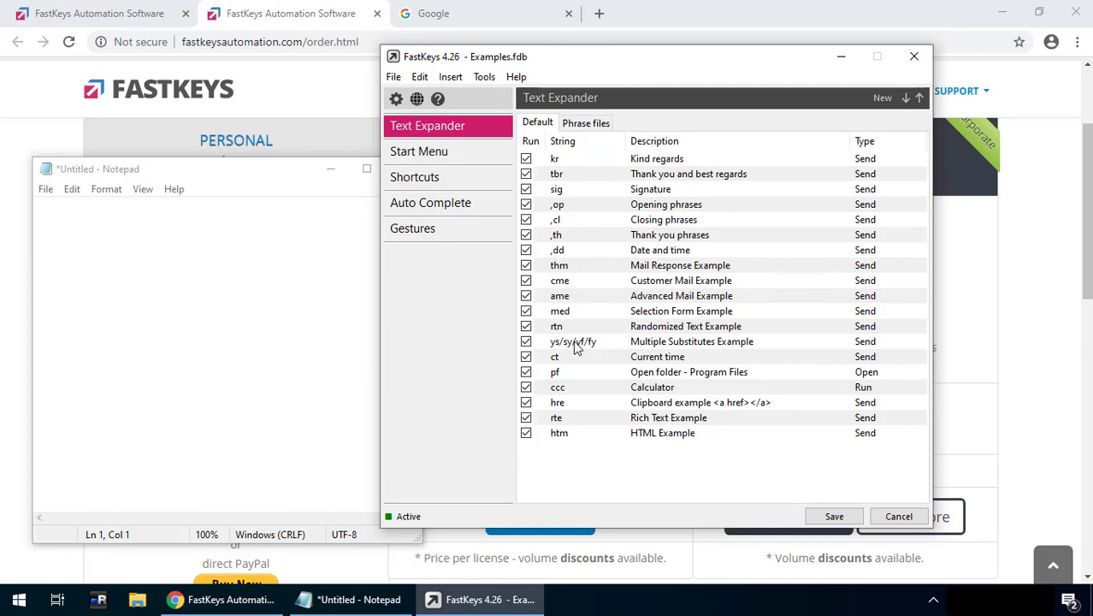
double_click(563, 349)
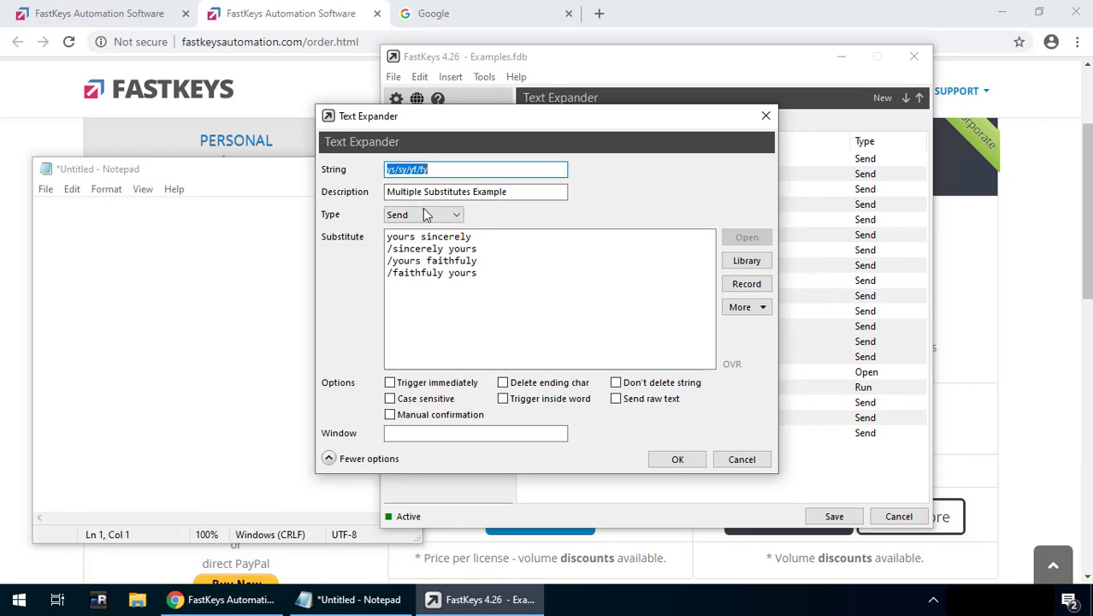
click(392, 169)
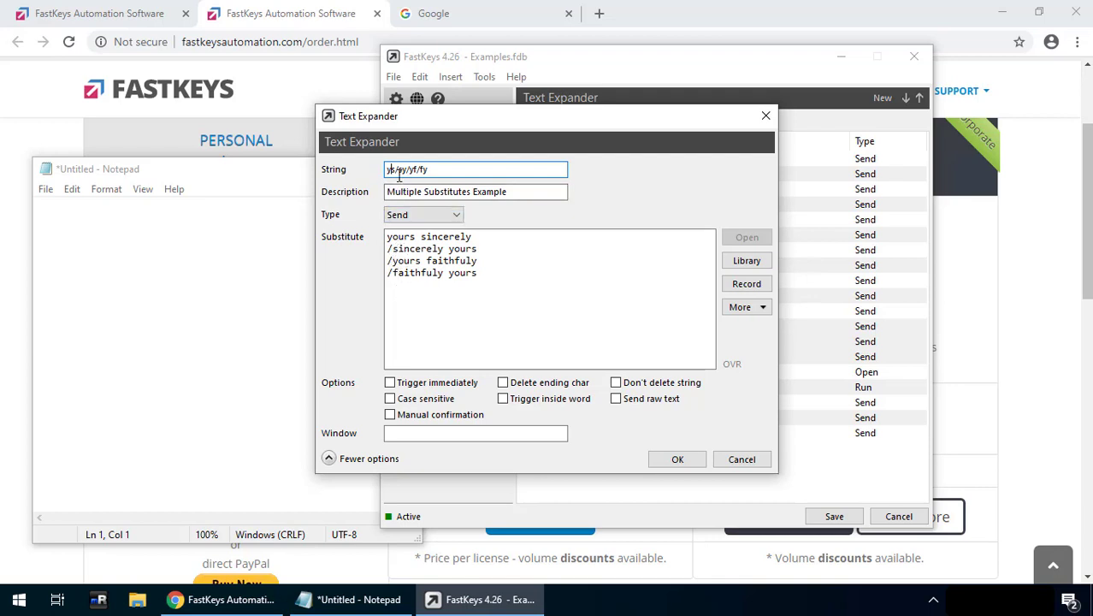
click(688, 462)
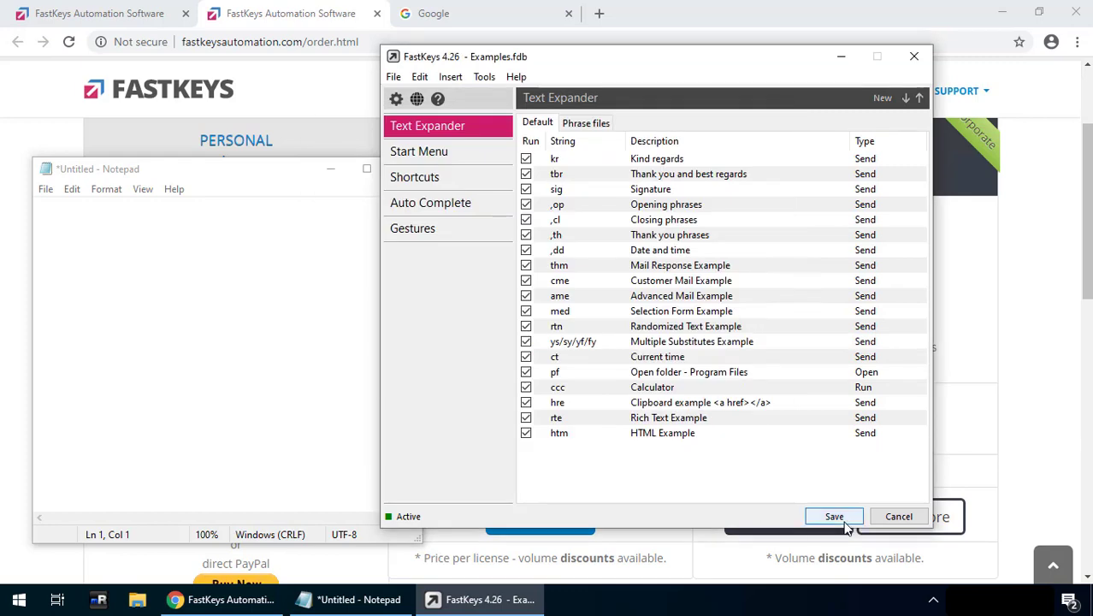
- Save the FastKeys settings and test the ys abbreviation in Notepad, choosing "yours sincerely" from the suggested substitutes
click(840, 518)
text(ys)
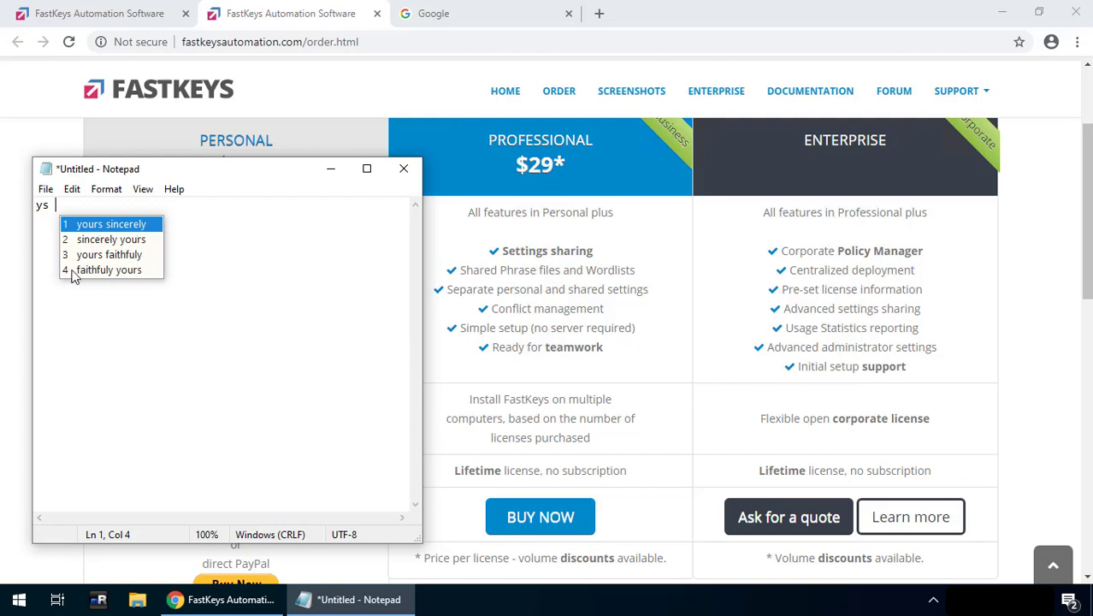
click(159, 224)
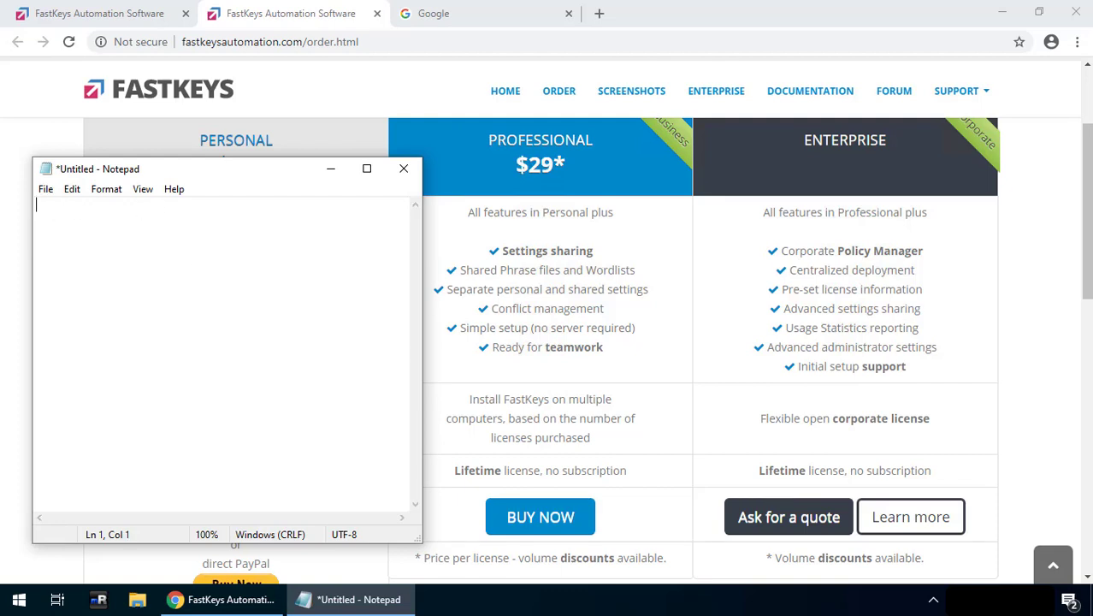
- Add "/up yours" as a fifth substitute to the Multiple Substitutes Example entry in FastKeys and save the settings
click(932, 603)
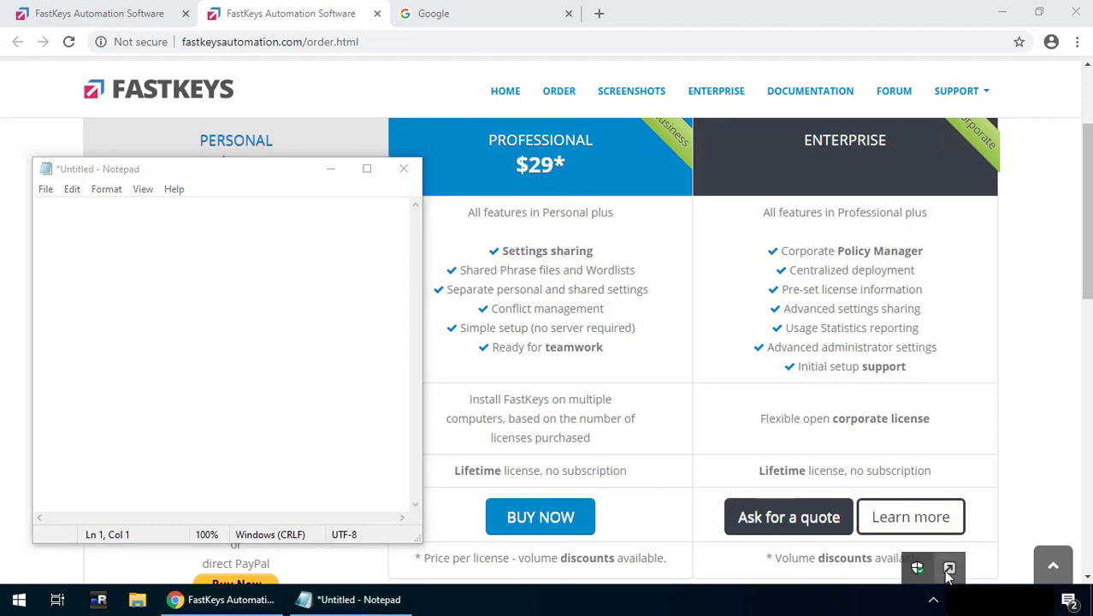
double_click(947, 568)
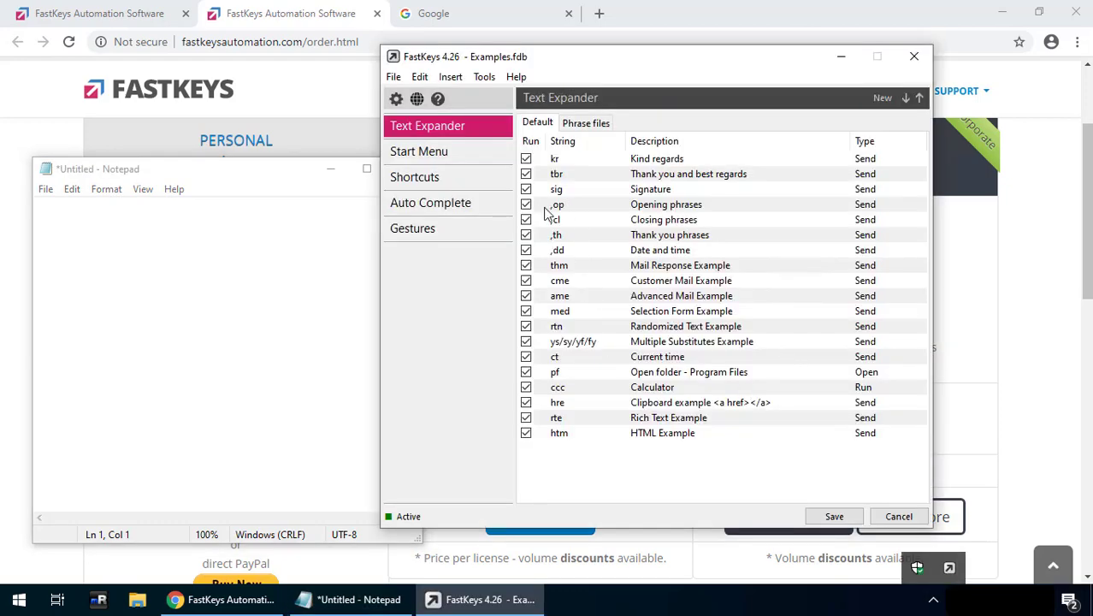
double_click(565, 342)
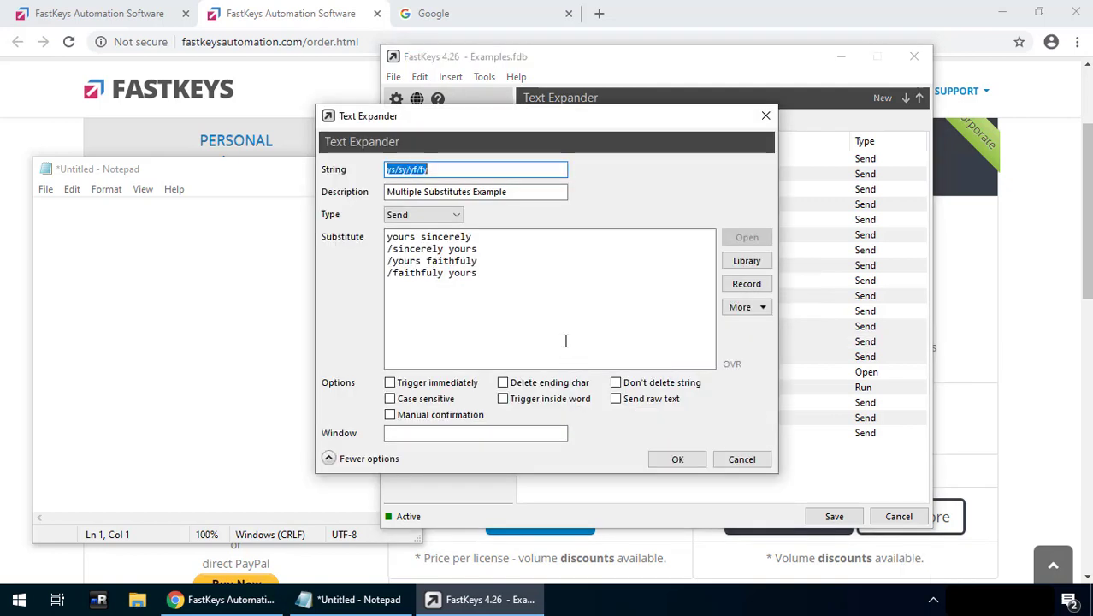
click(506, 269)
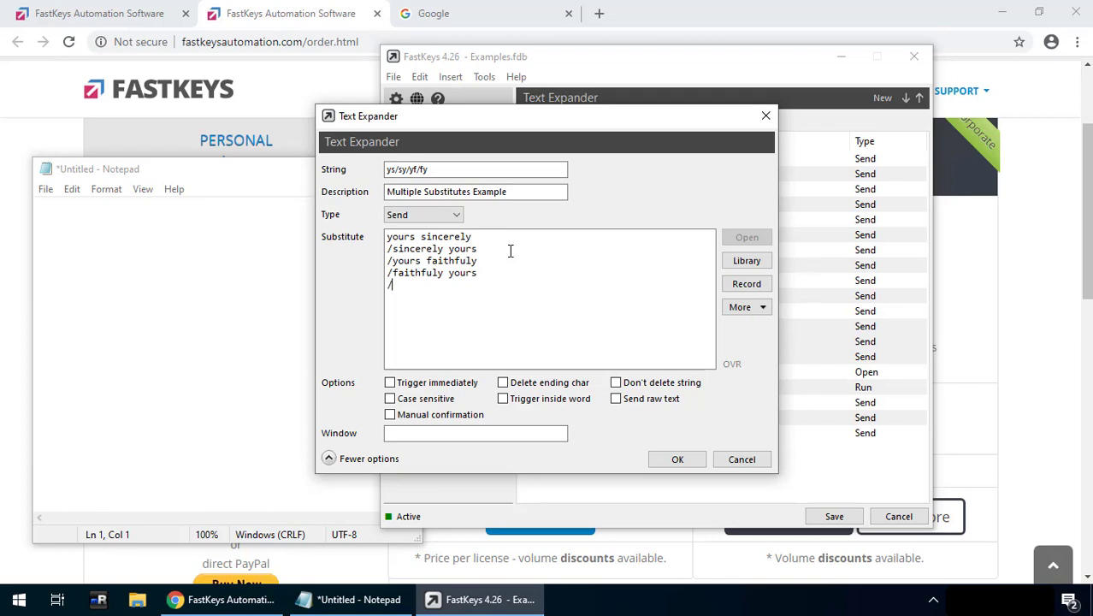
text(/up yours)
click(696, 464)
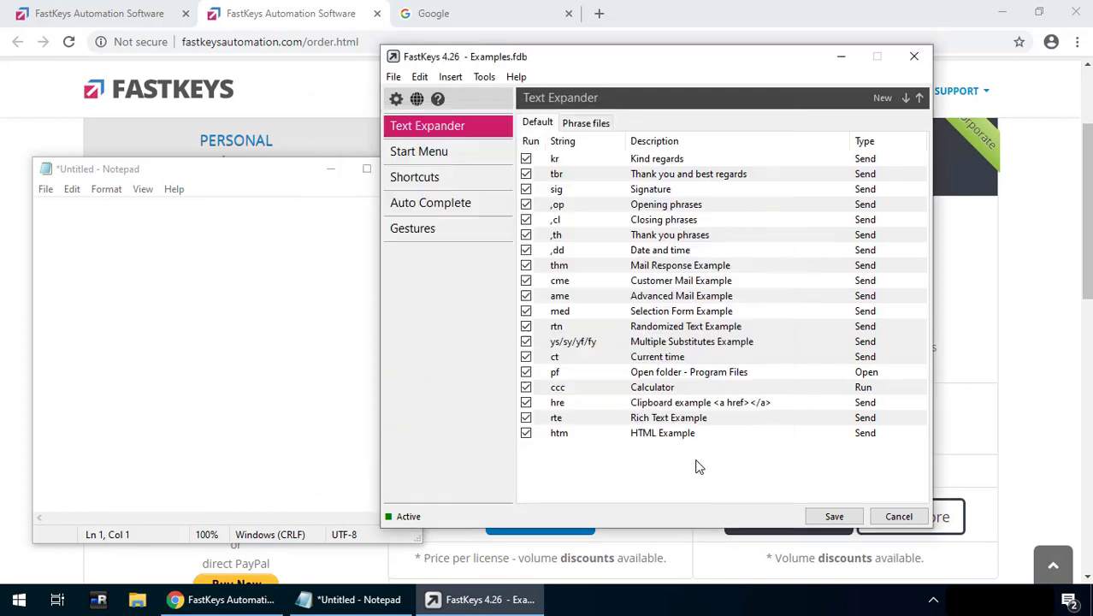
click(830, 515)
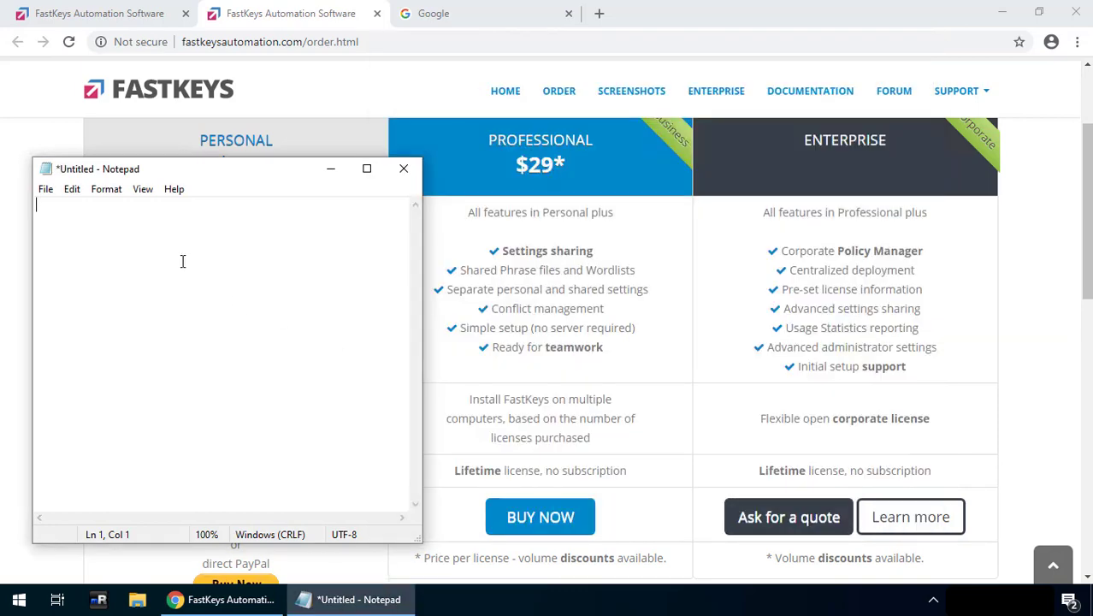
- Try the ys abbreviation in Notepad, check the Multiple Substitutes Example strings in the FastKeys list, and save the settings
text(ys)
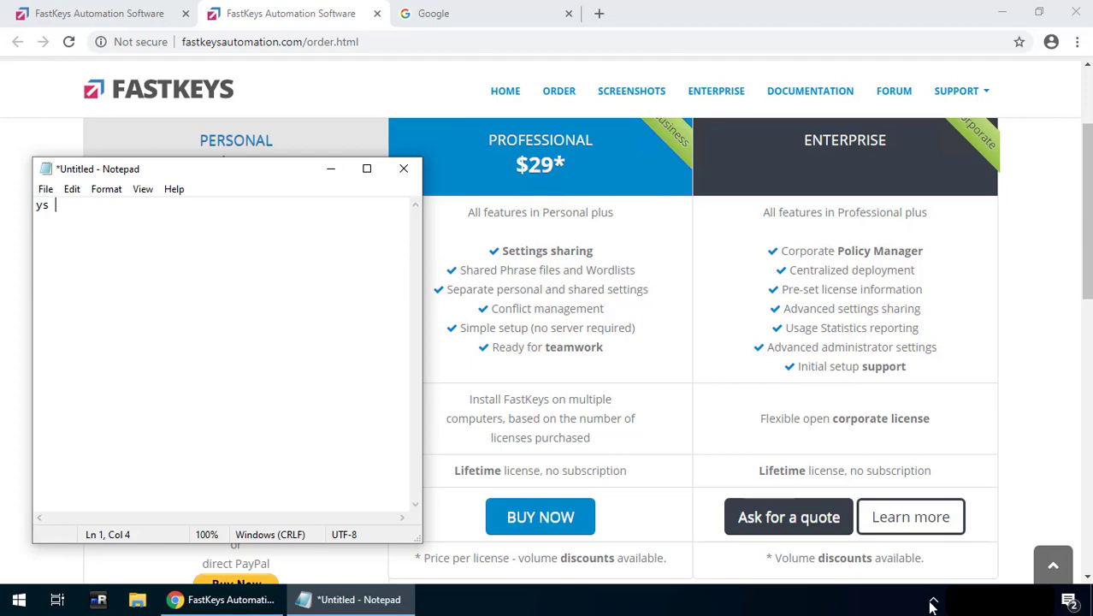
click(933, 604)
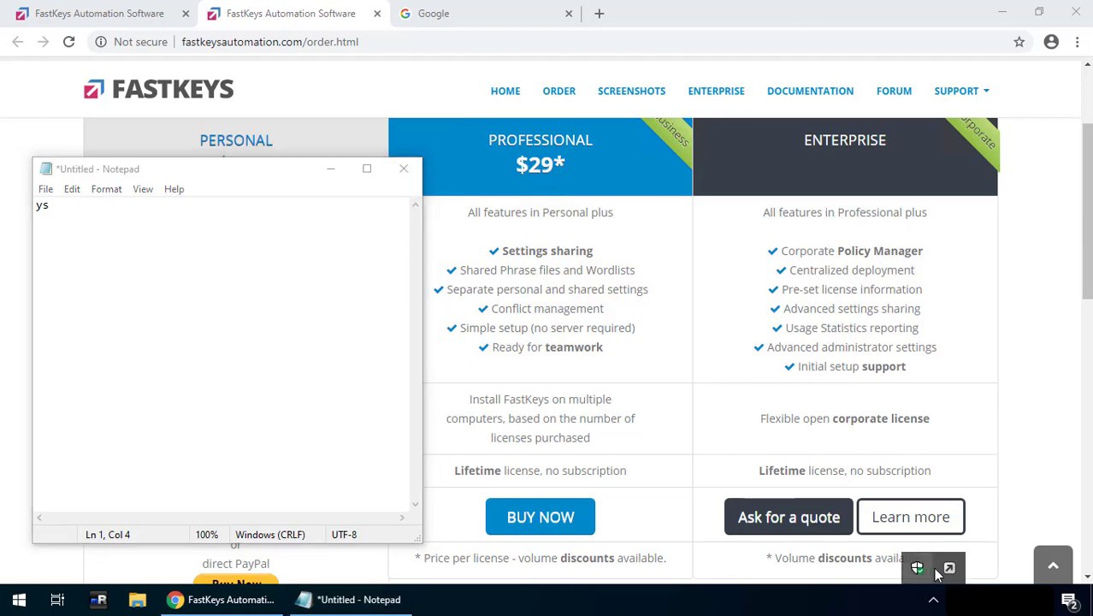
click(949, 568)
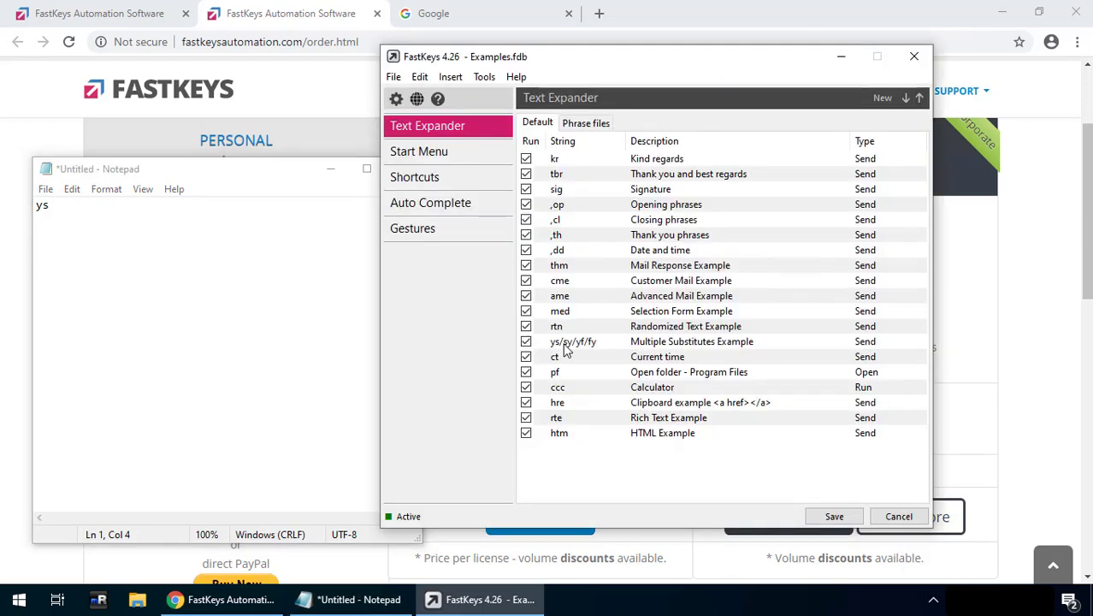
click(834, 515)
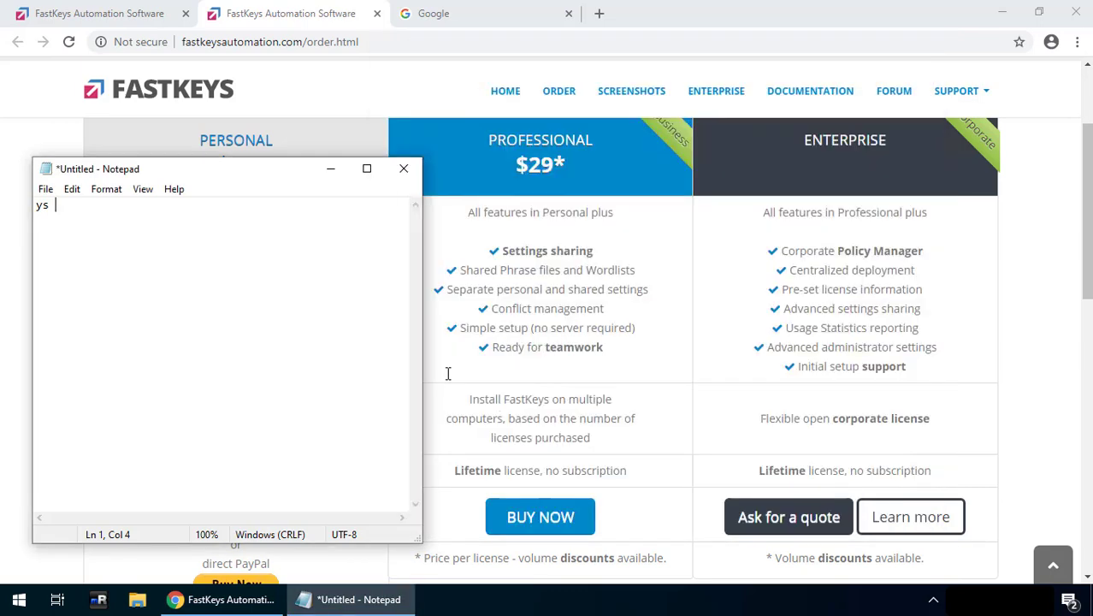
- Replace the Notepad text with the sy abbreviation to bring up its substitutes, repeating the test and dismissing the suggestions
key(ctrl+a)
key(BackSpace)
text(sy)
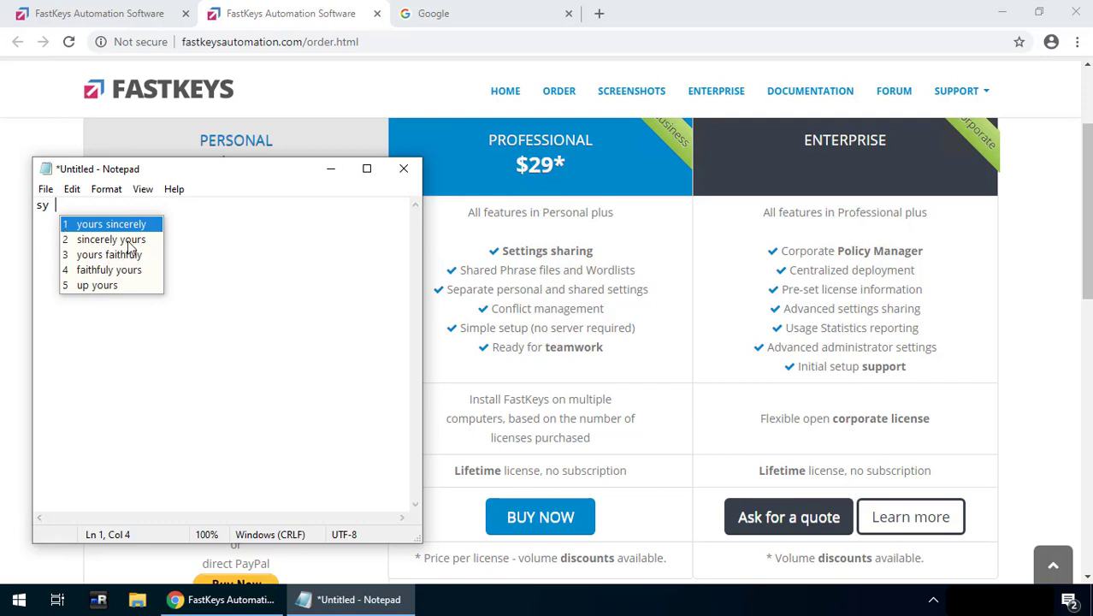
click(933, 604)
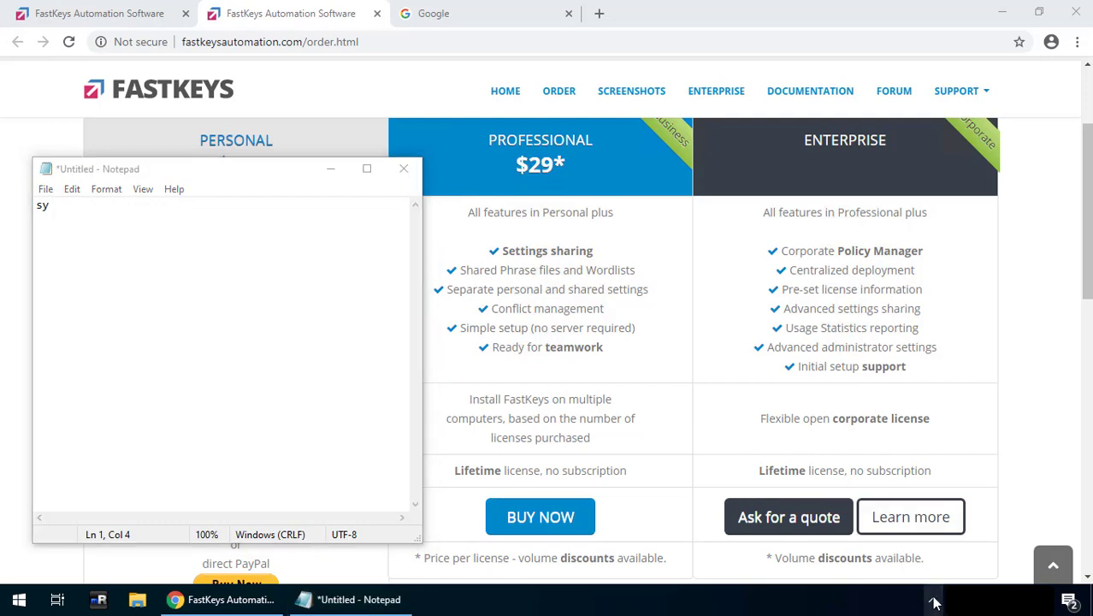
click(130, 276)
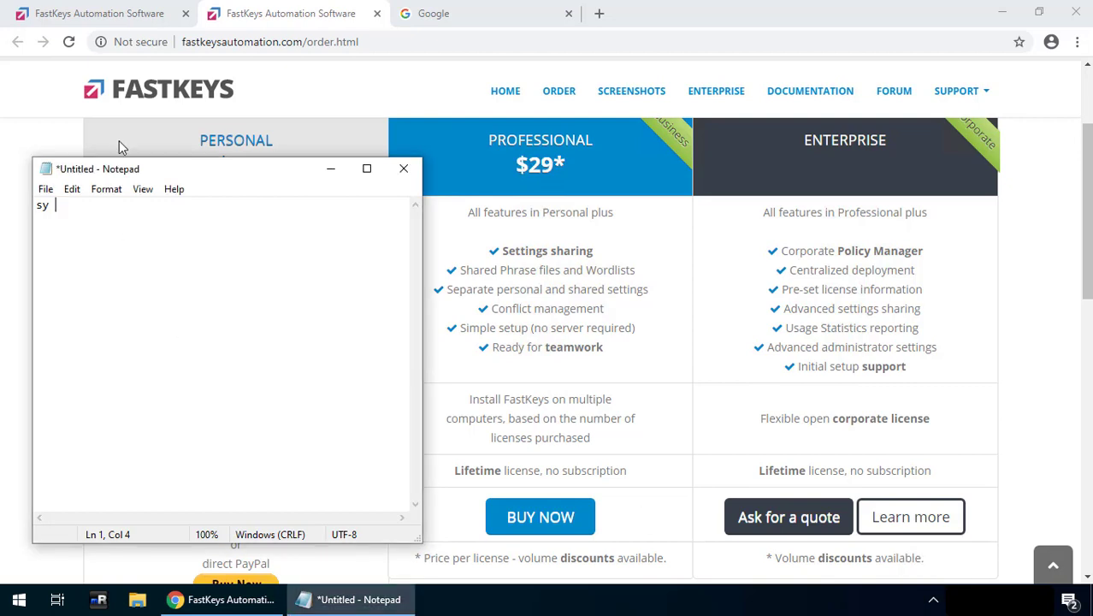
key(BackSpace)
key(BackSpace)
key(BackSpace)
text(sy)
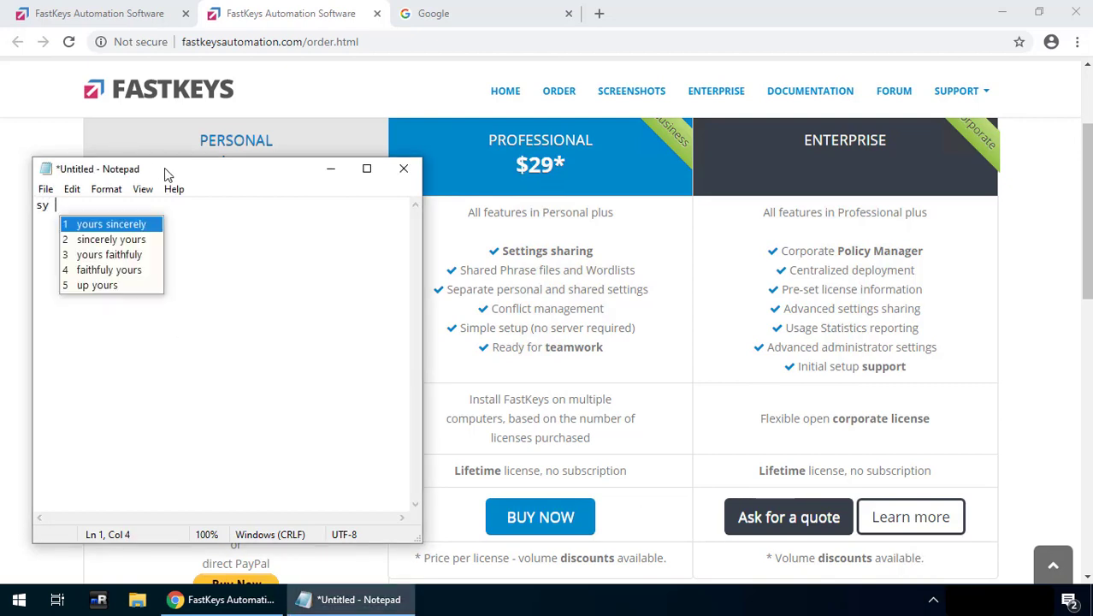
click(232, 262)
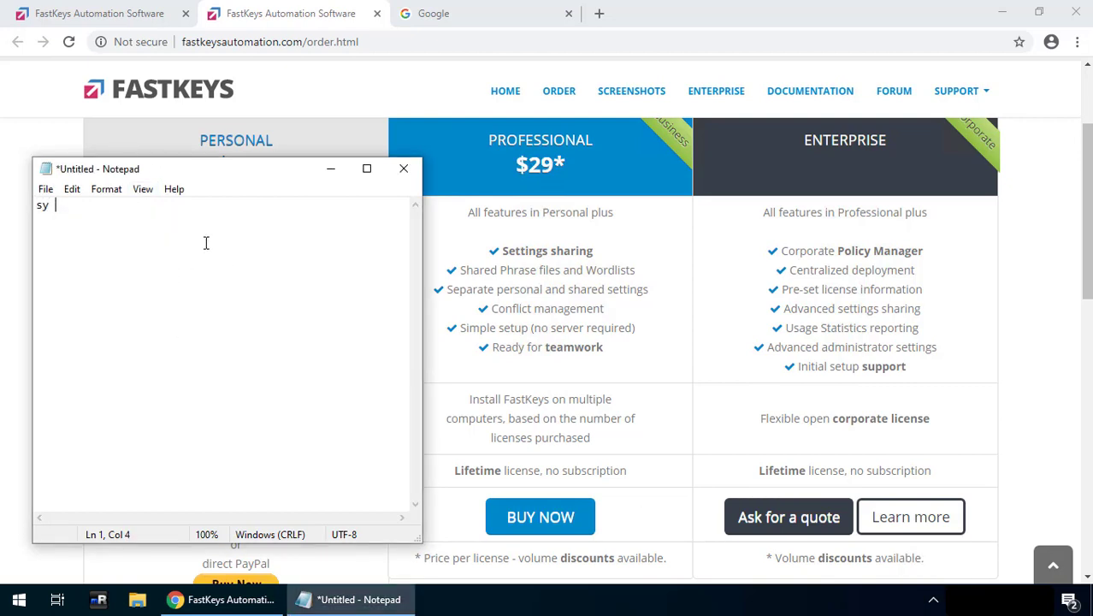
- Reopen the FastKeys settings, select the Multiple Substitutes Example entry to review its strings, and save the settings
click(933, 599)
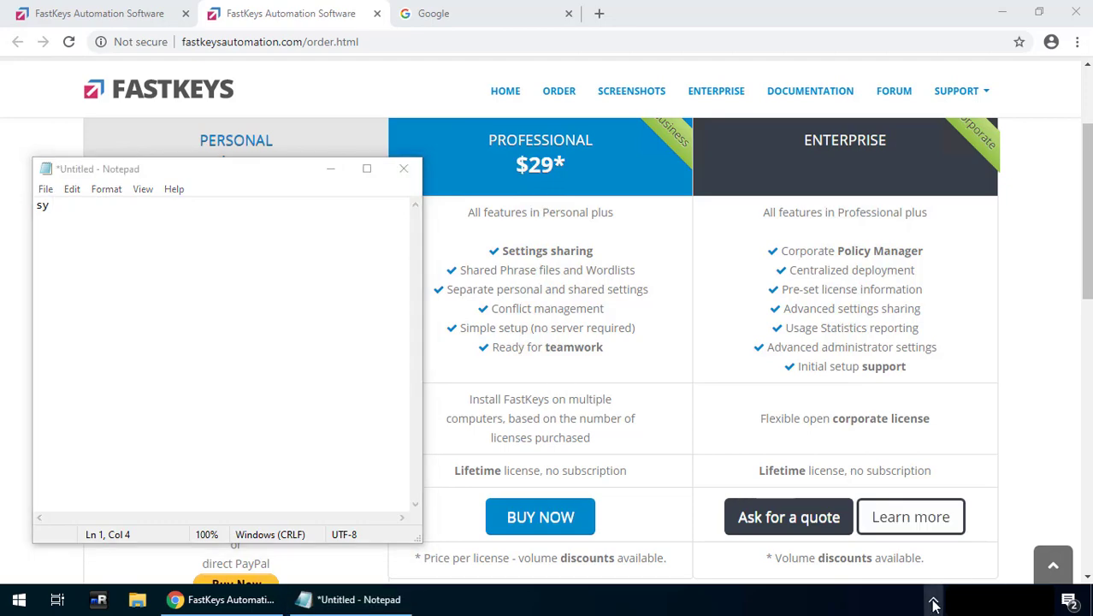
click(950, 569)
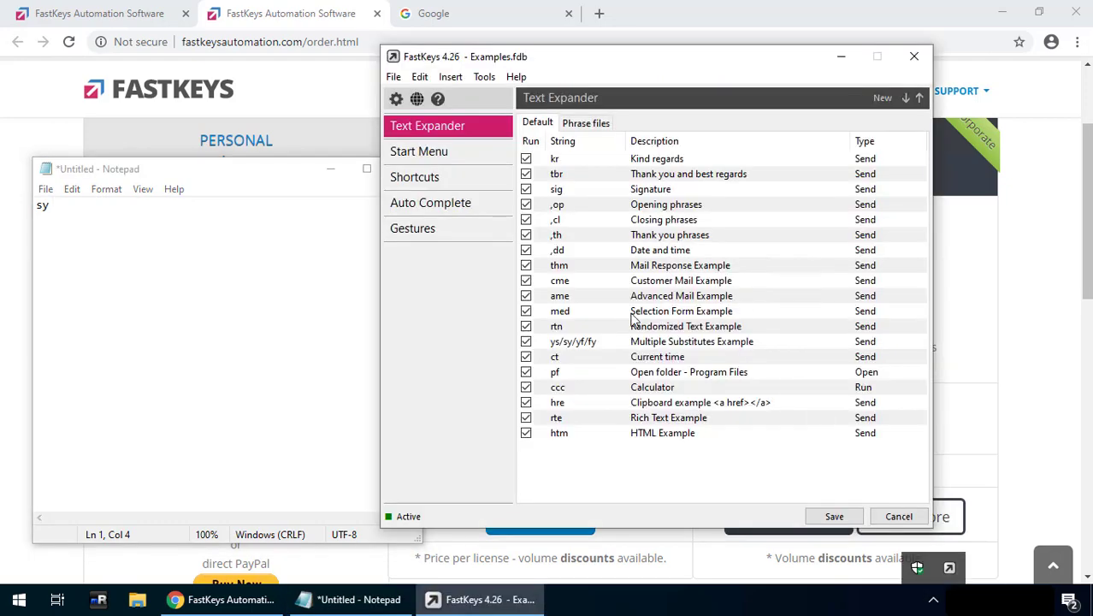
click(557, 343)
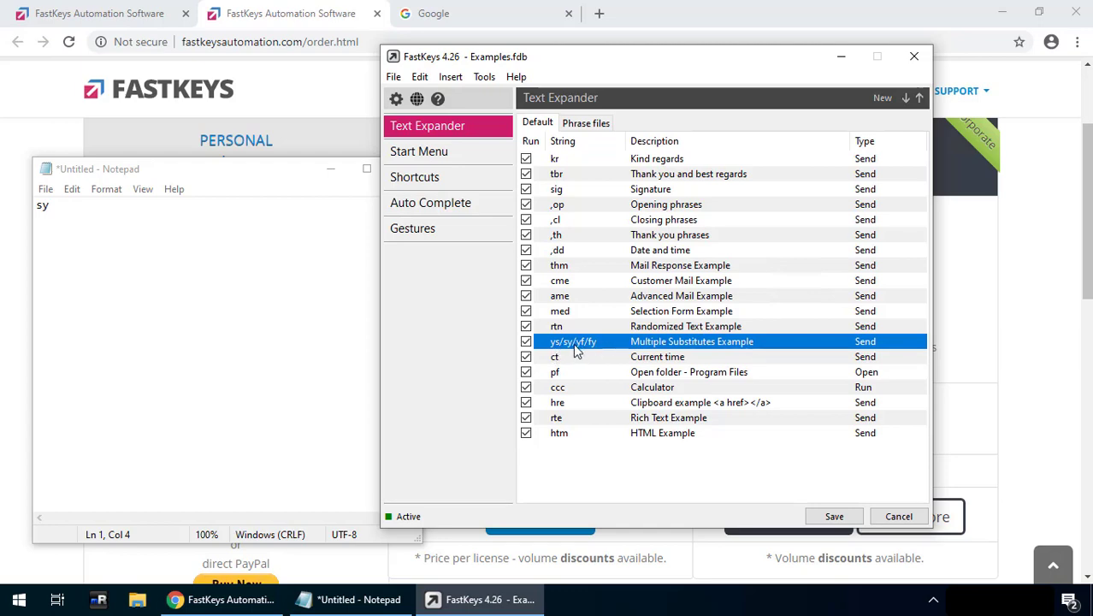
click(834, 516)
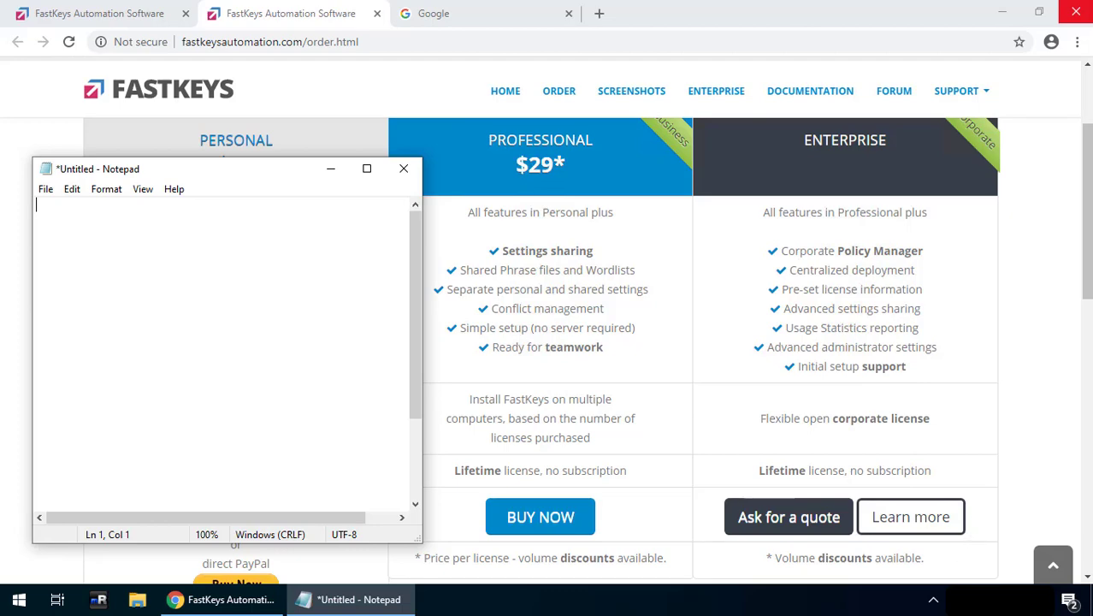
- Create a new Text Expander entry and copy the "Hello," message about homework assignments from Notepad into its substitute text
click(933, 599)
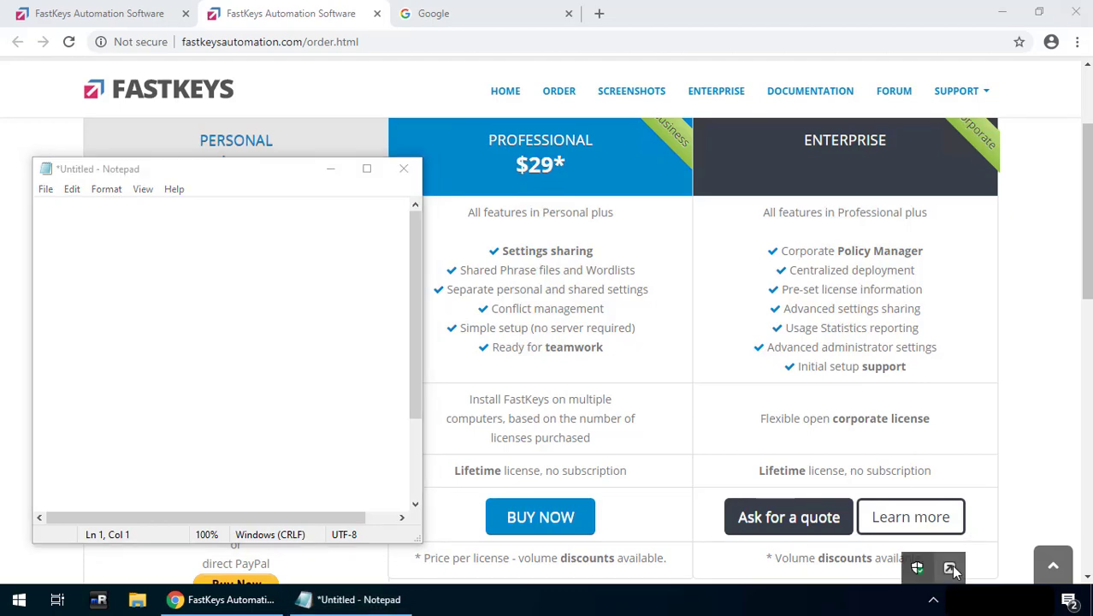
click(950, 570)
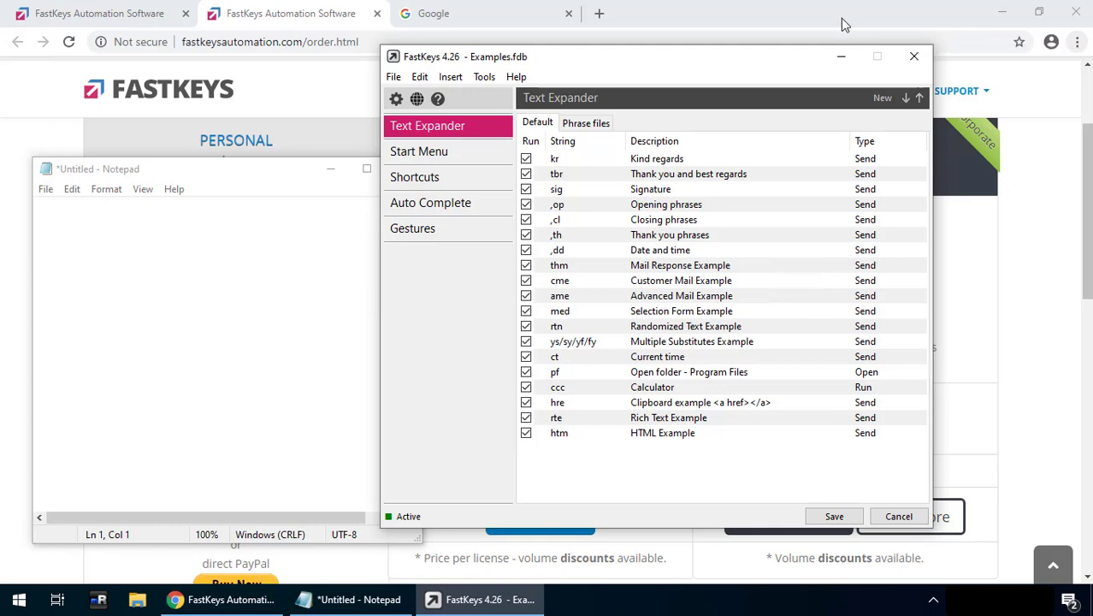
click(882, 99)
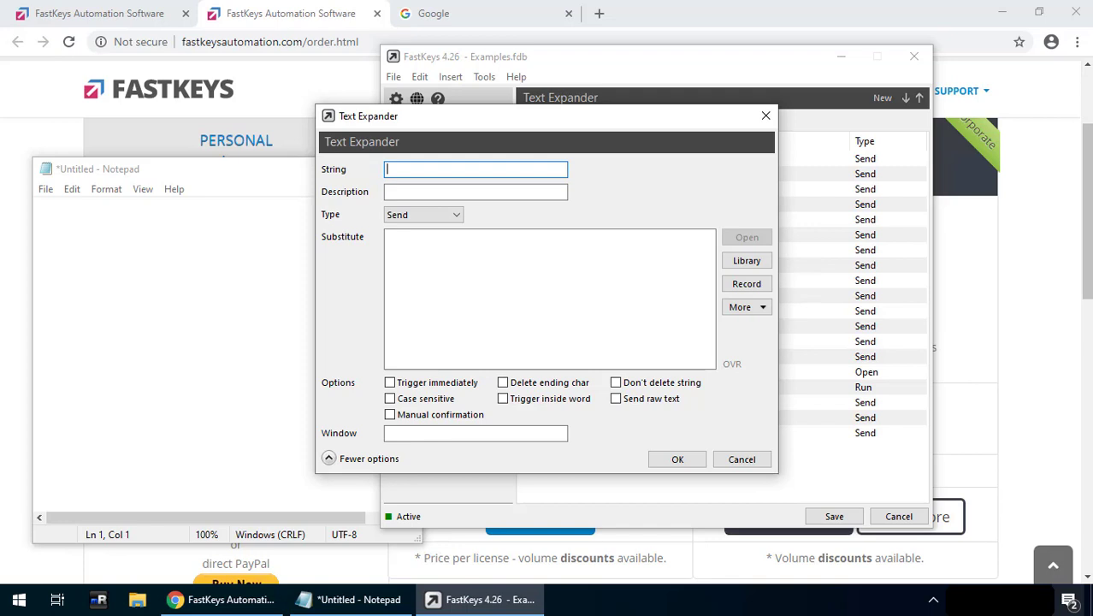
click(241, 376)
scroll(242, 375, down, 3)
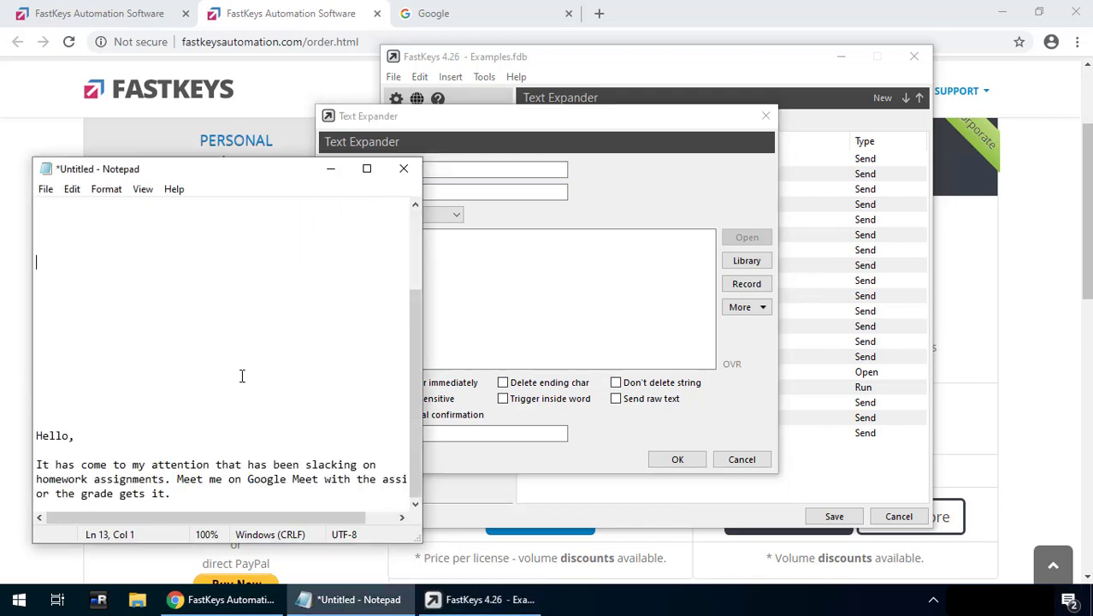
drag(35, 436, 189, 516)
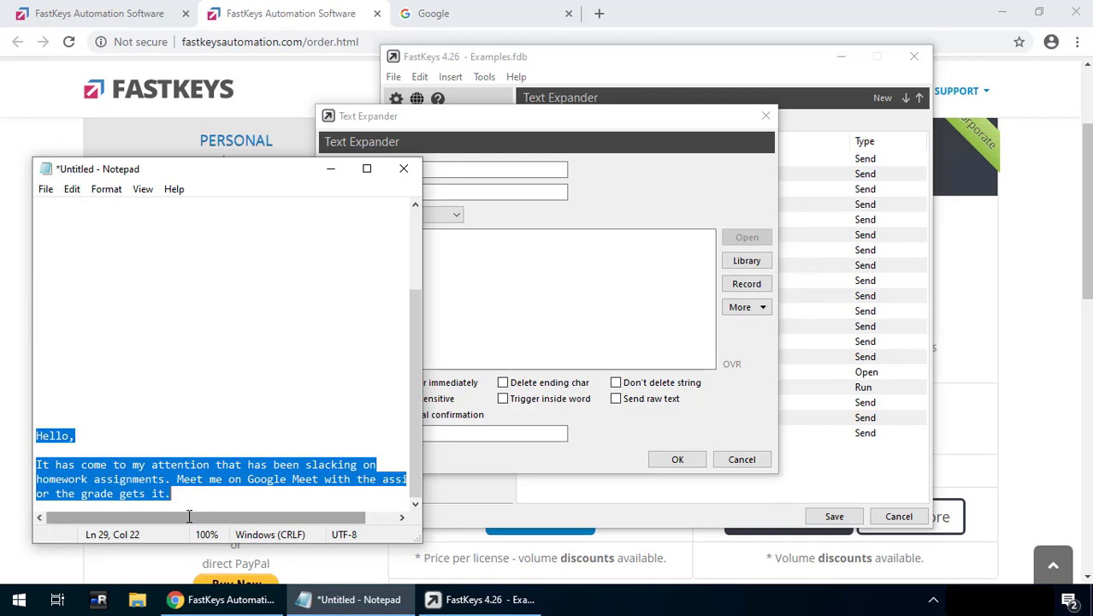
click(502, 249)
text(Hello,  It has come to my attention that has been slacking on homework assignments. Meet me on Google Meet with the assigment or the grade gets it.)
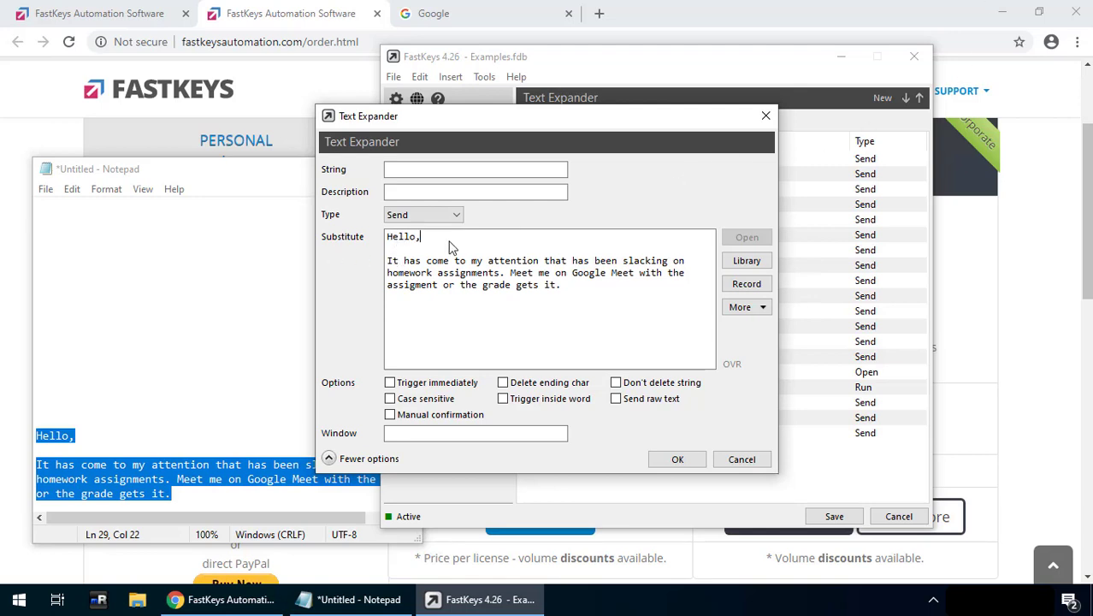
- Insert a Manual Text Input macro with variable name PARENTNAME between "Hello" and the comma in the substitute text
click(417, 237)
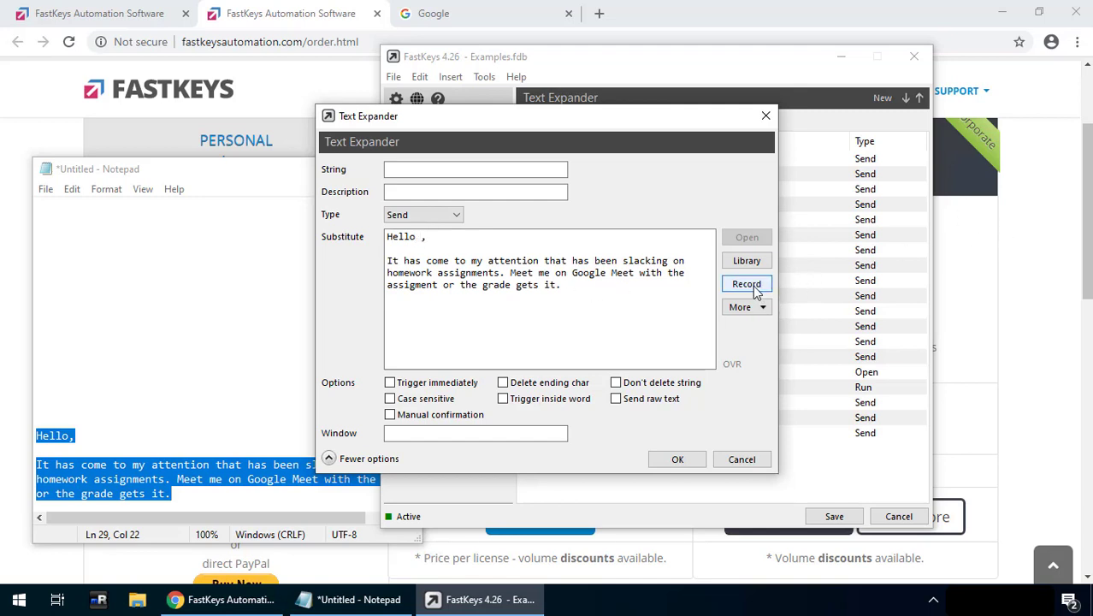
click(740, 313)
mouse_move(736, 329)
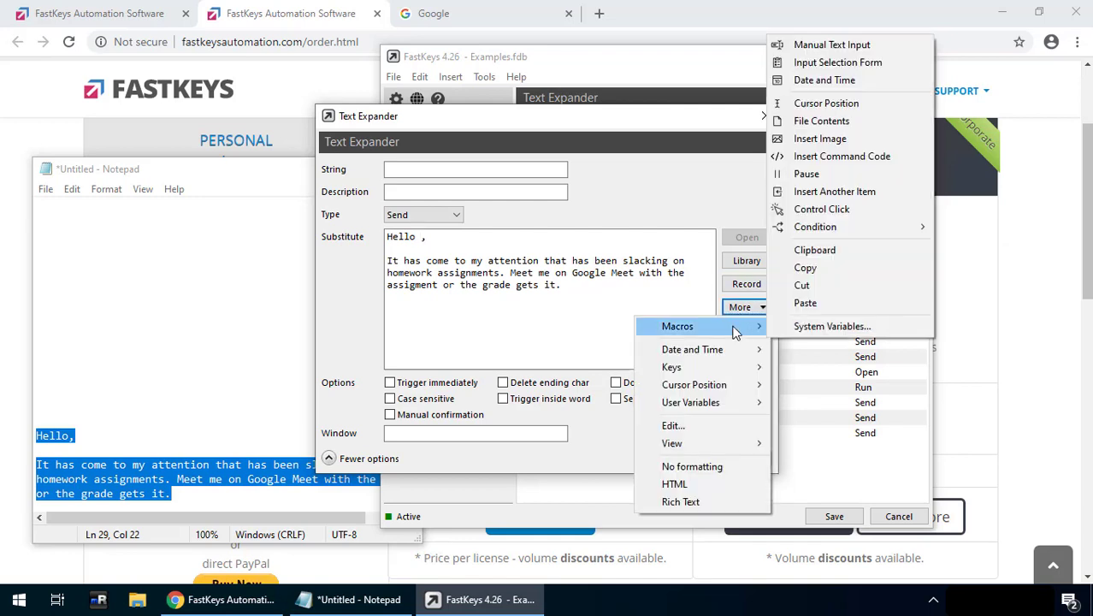
click(830, 47)
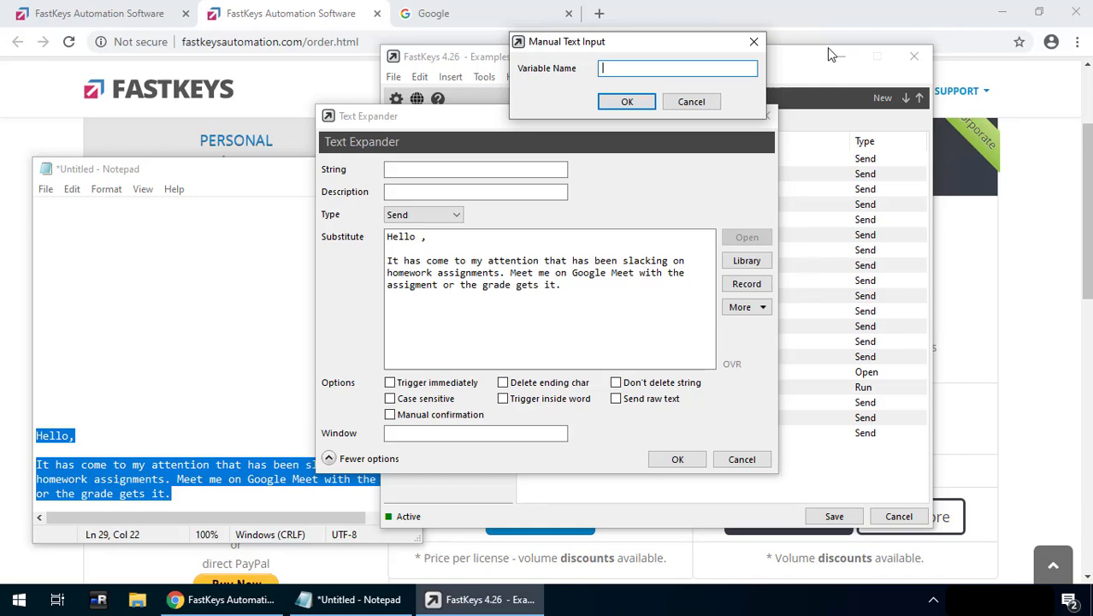
text(PARENTNAME)
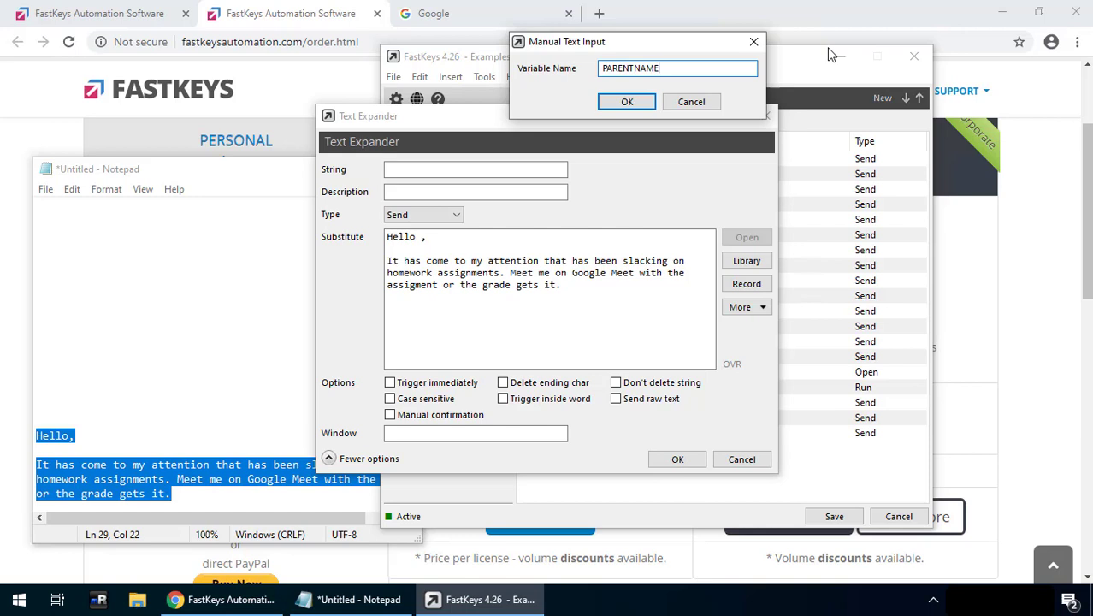
click(627, 103)
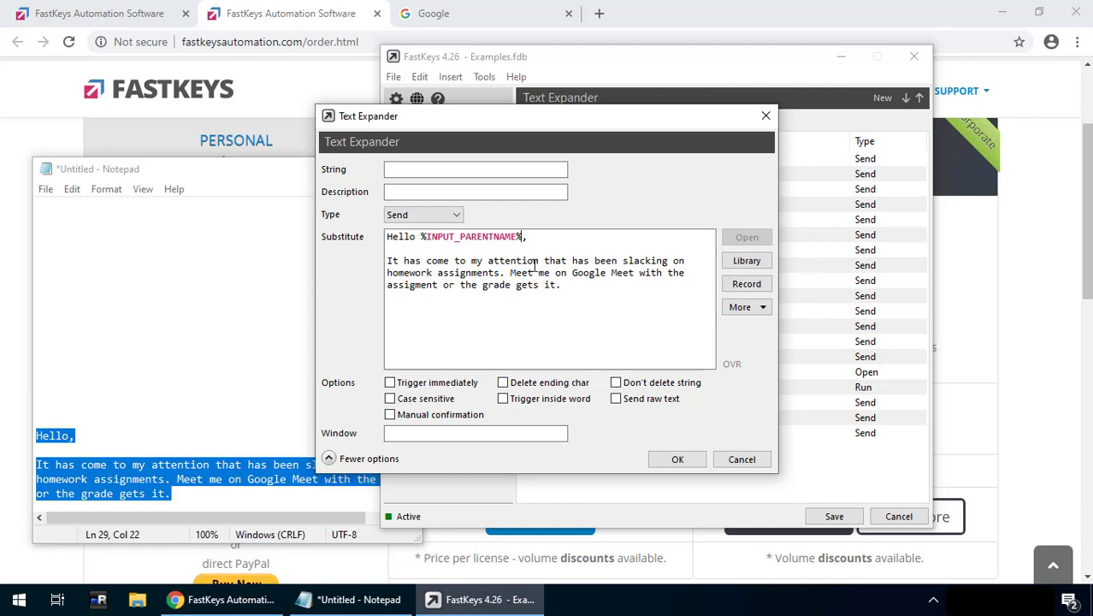
- Give the new entry the string ;88 and description "Parent Call-out", and save the FastKeys settings
click(433, 169)
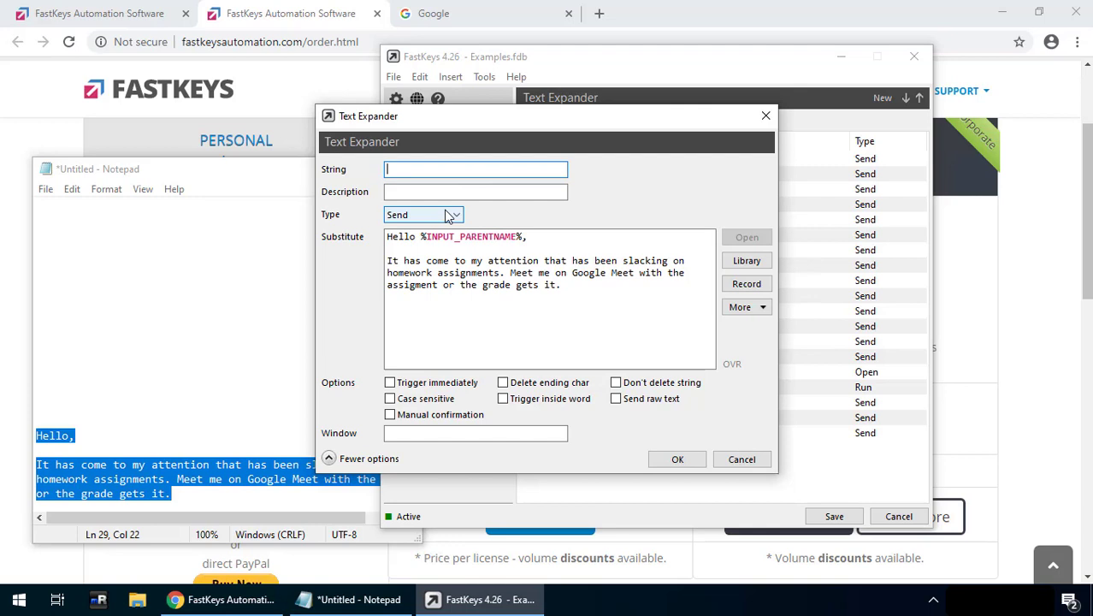
text(;88)
click(440, 191)
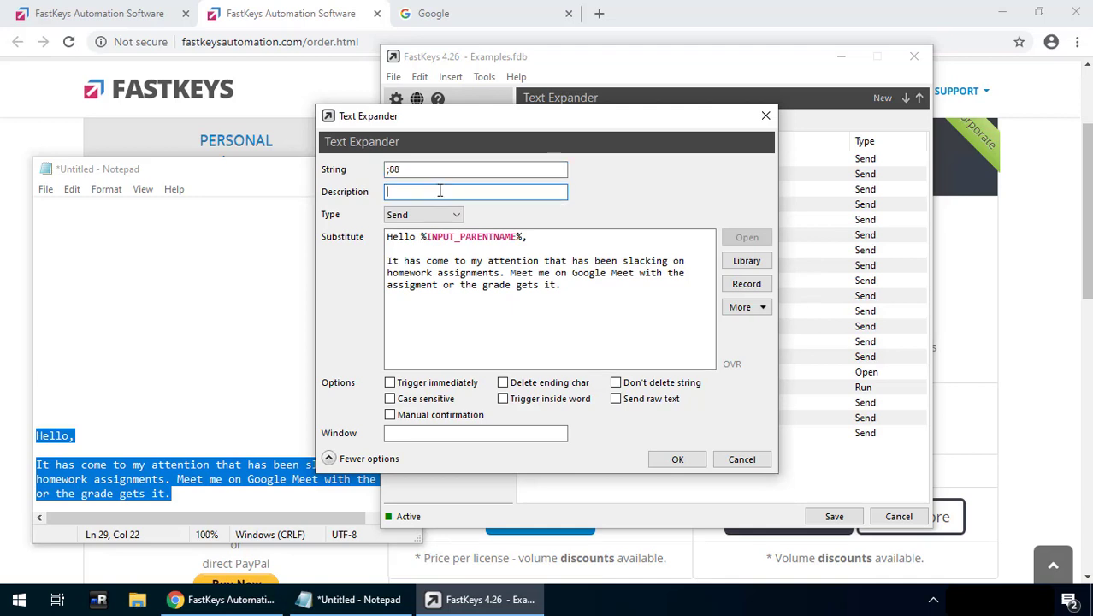
text(Parent Call-out)
click(677, 460)
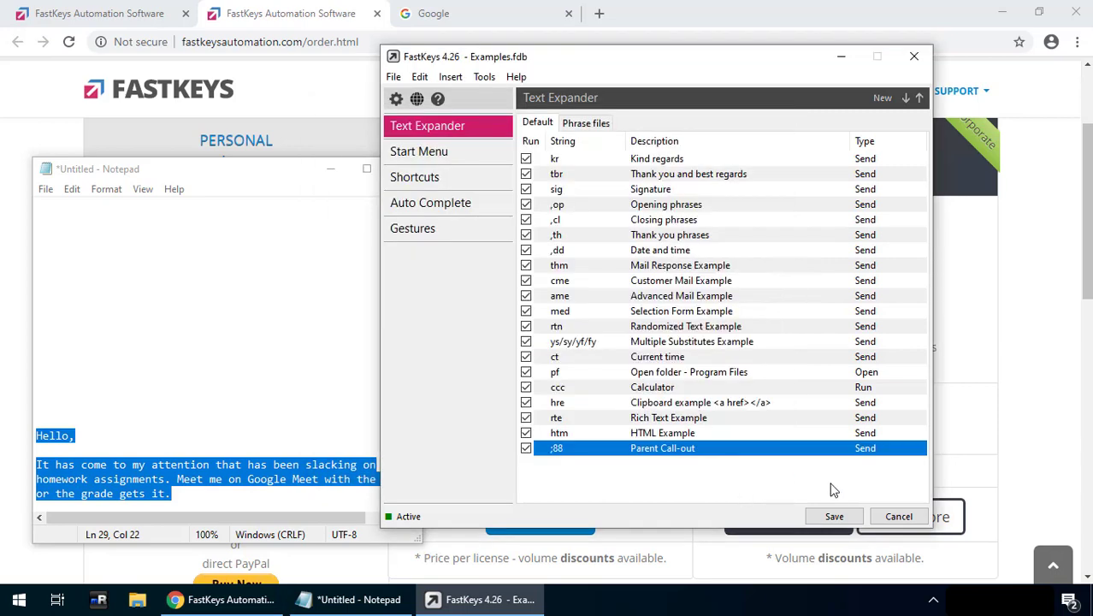
click(834, 517)
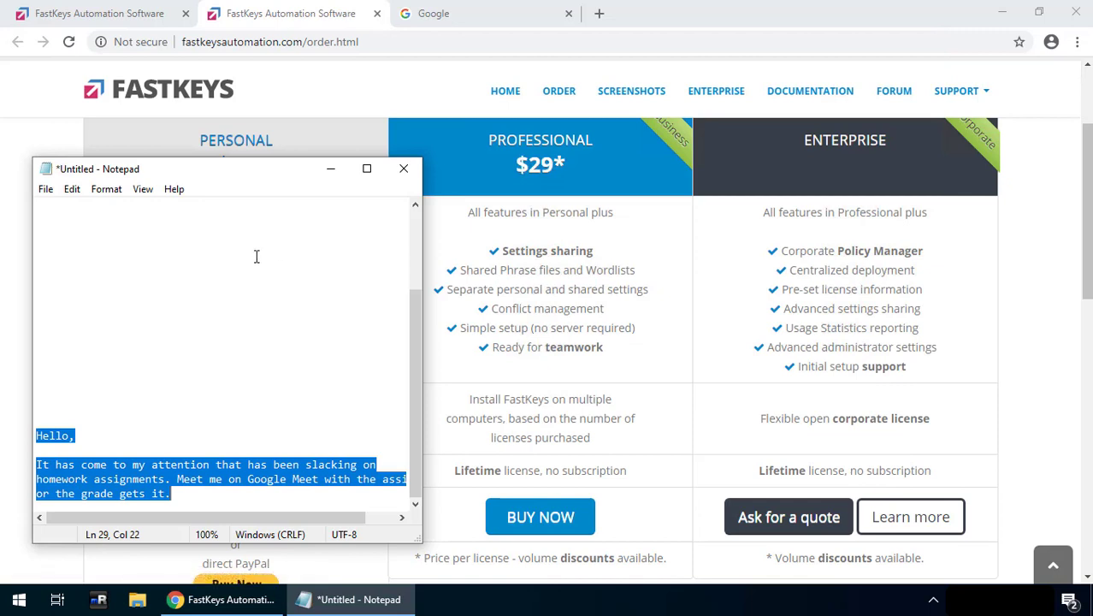
- Expand ;88 in the blank area of the Notepad document, fill in PARENTNAME with the parent's first name, and widen the Notepad window
click(94, 214)
click(86, 210)
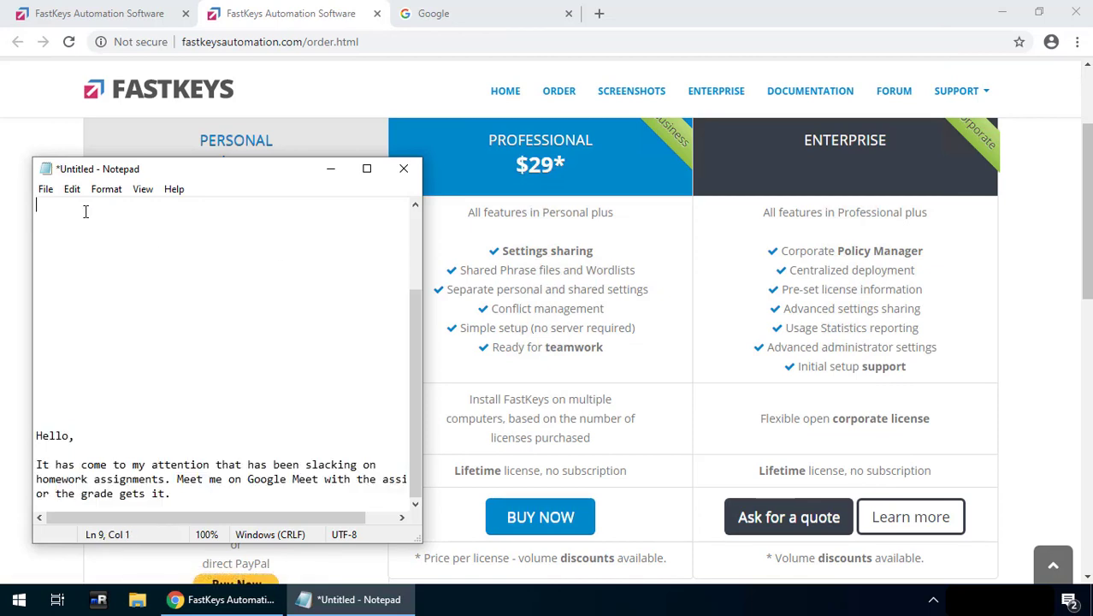
text(;88)
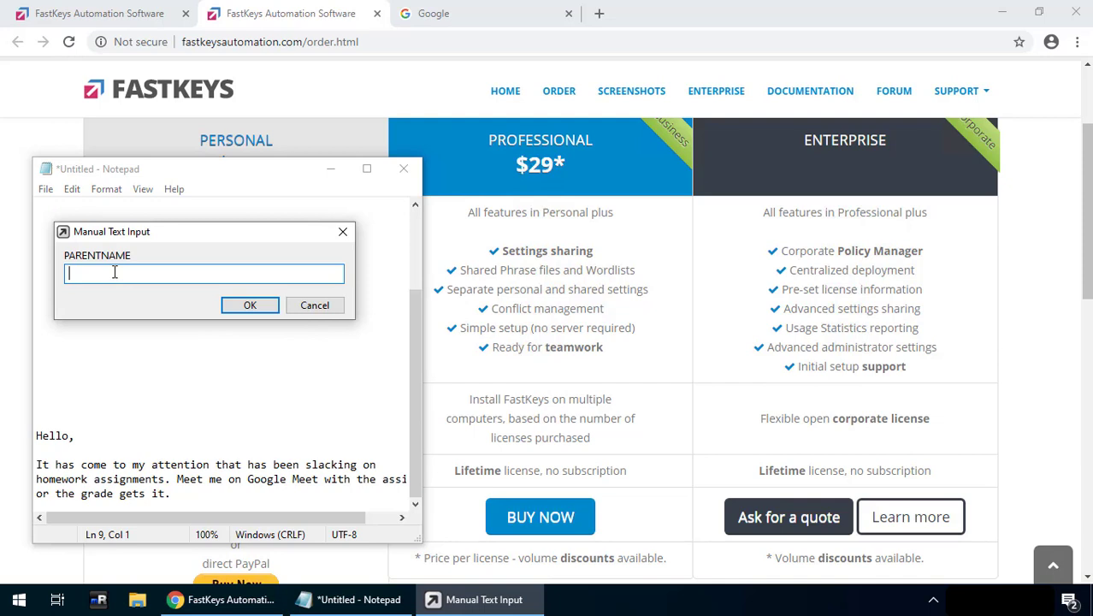
text(danny)
key(Return)
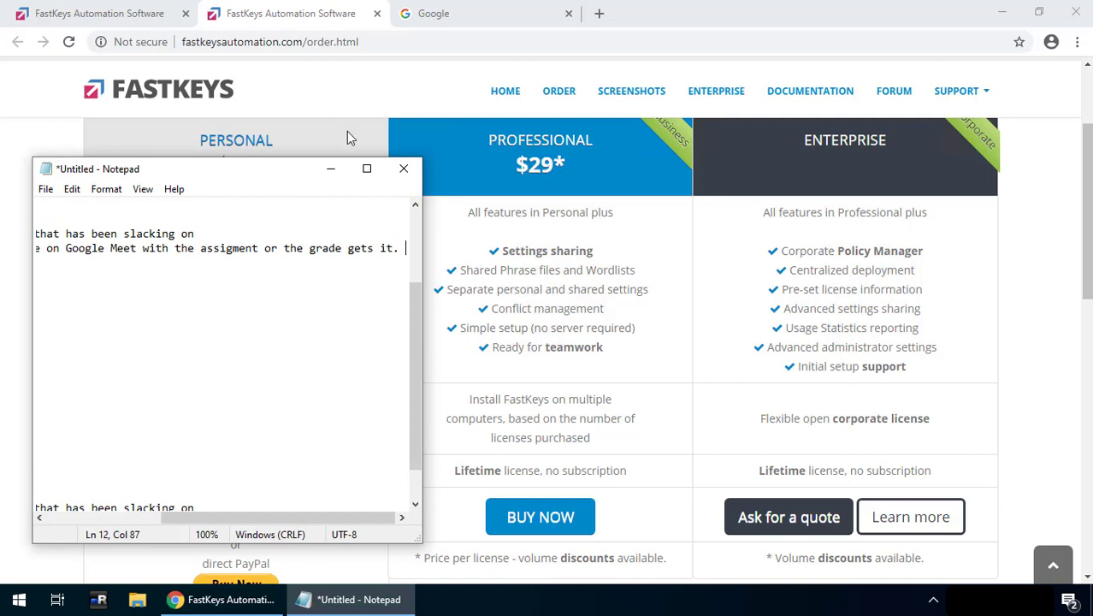
drag(422, 261, 864, 261)
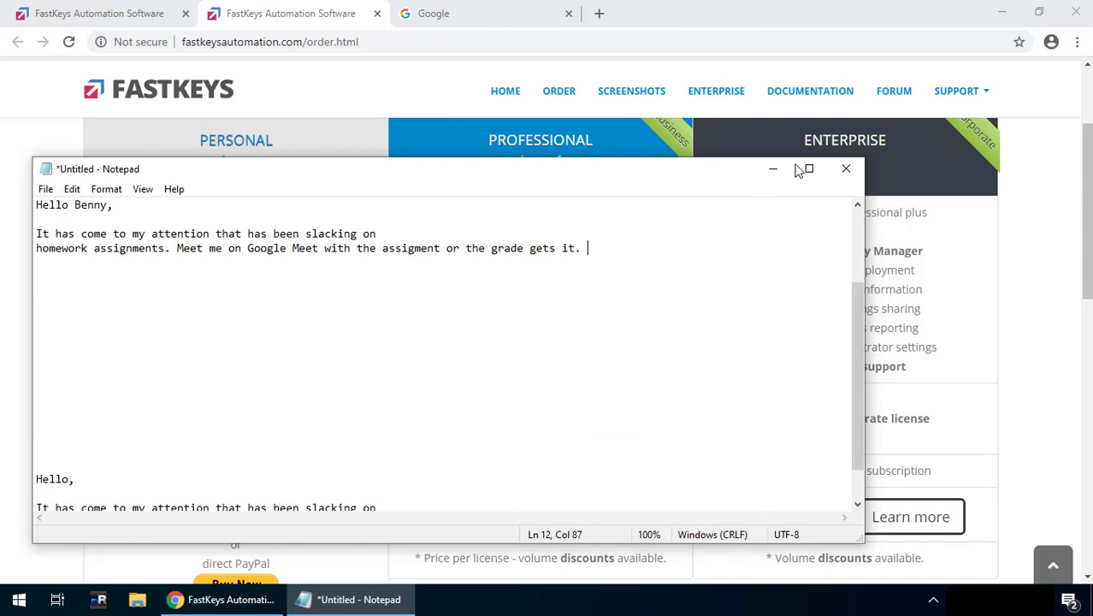
- Reopen the FastKeys settings, edit the Parent Call-out entry, and change its string to ;99
click(939, 600)
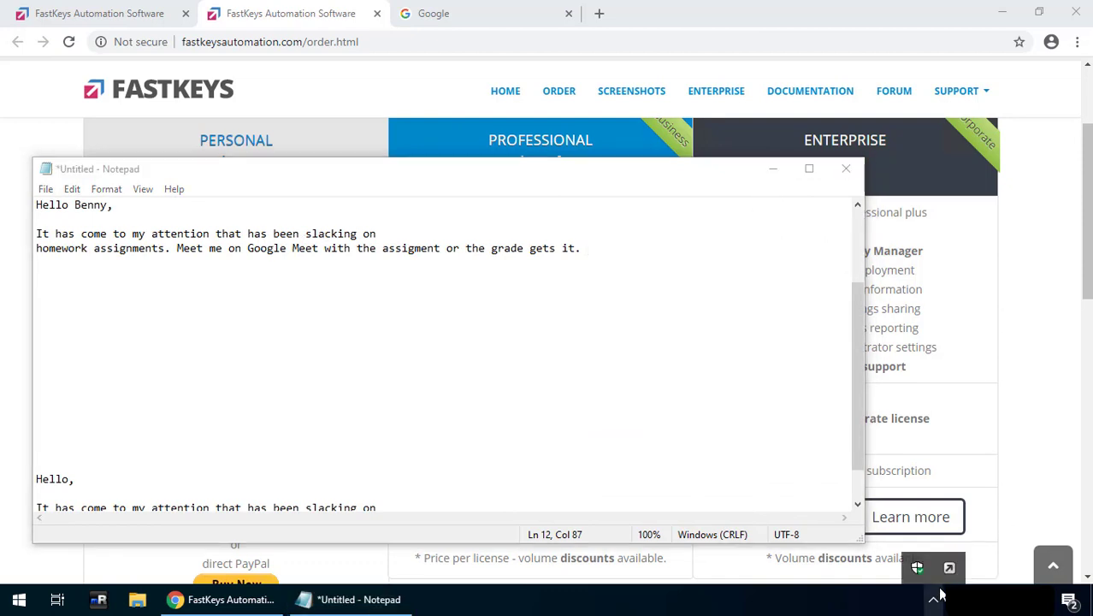
click(948, 568)
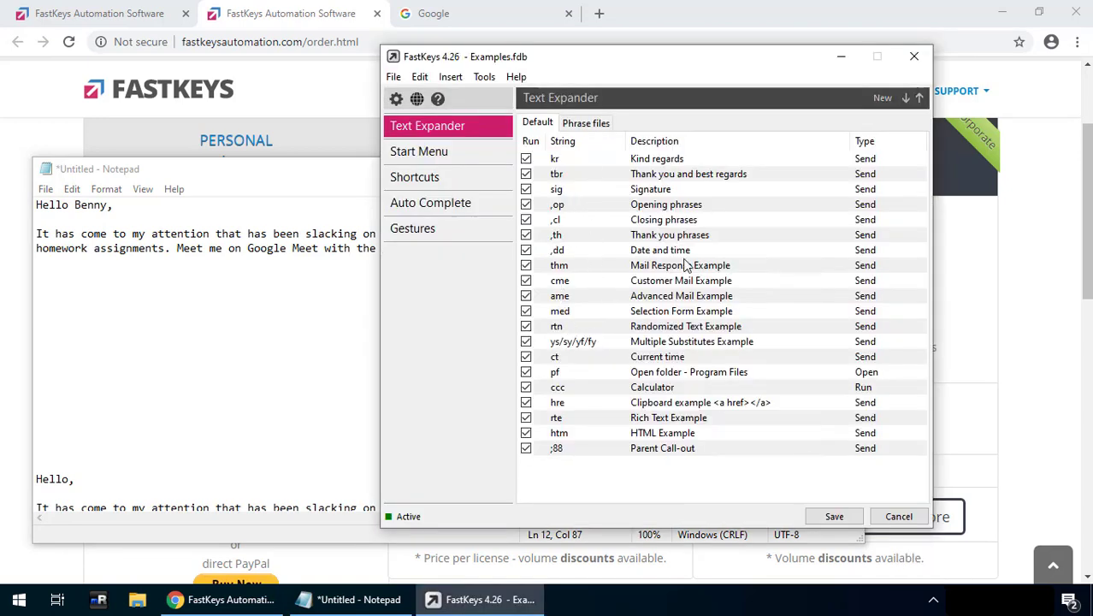
double_click(576, 450)
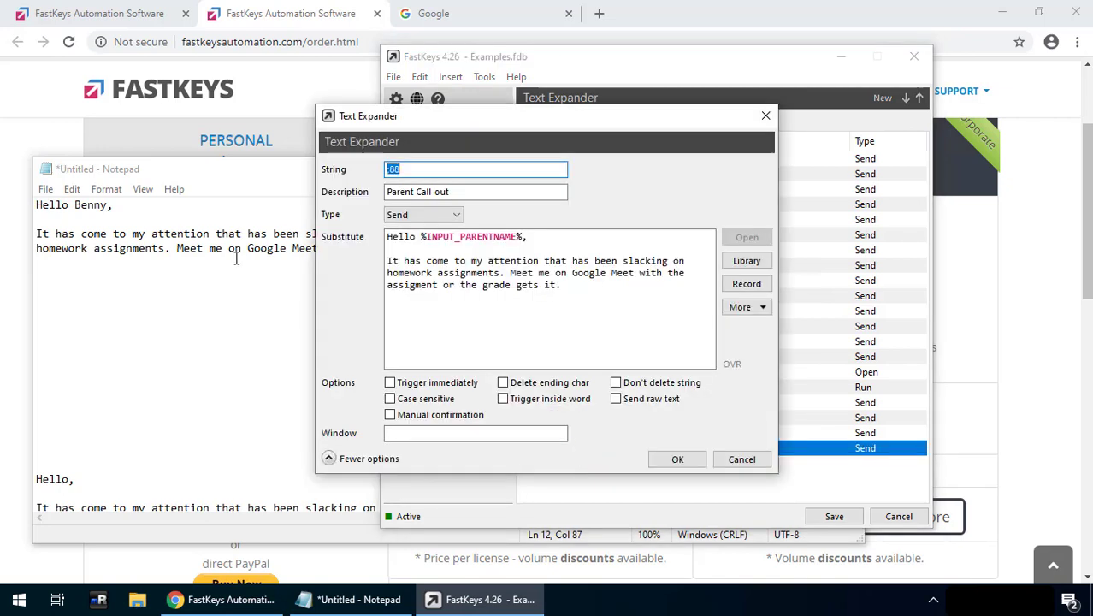
click(431, 171)
key(BackSpace)
key(BackSpace)
text(99)
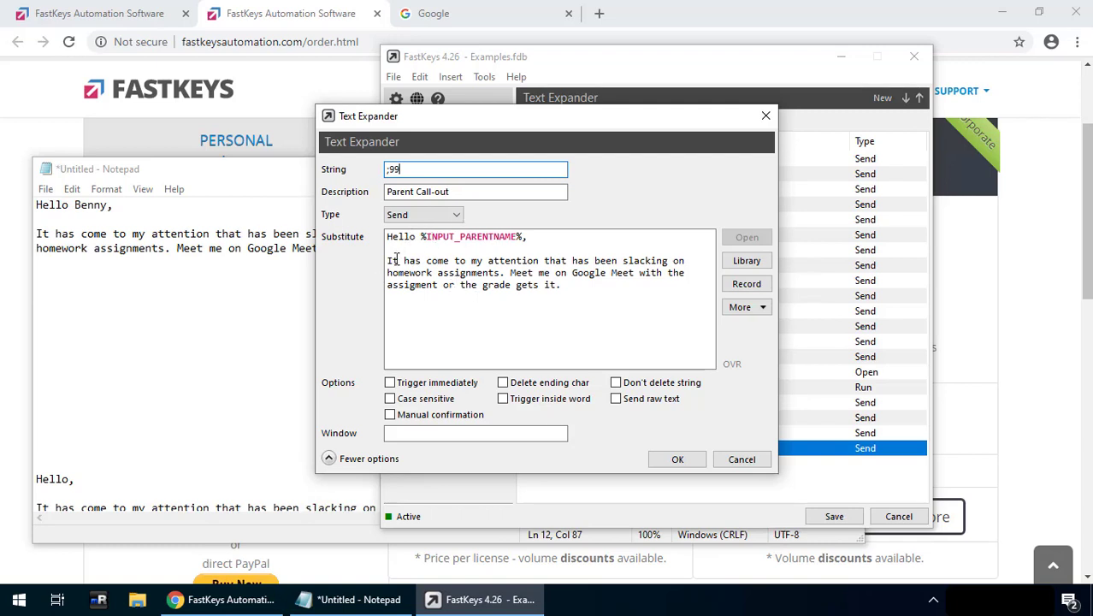
- Insert a Manual Text Input macro with variable name STUDENTNAME after "attention" in the substitute text, and save the entry and settings
click(541, 260)
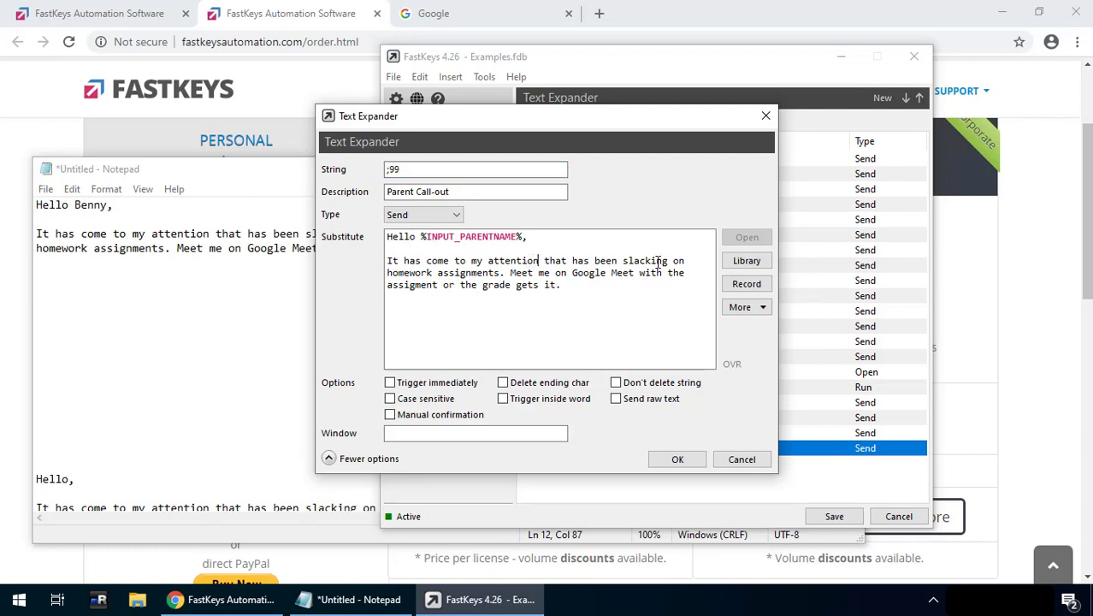
click(739, 308)
mouse_move(740, 327)
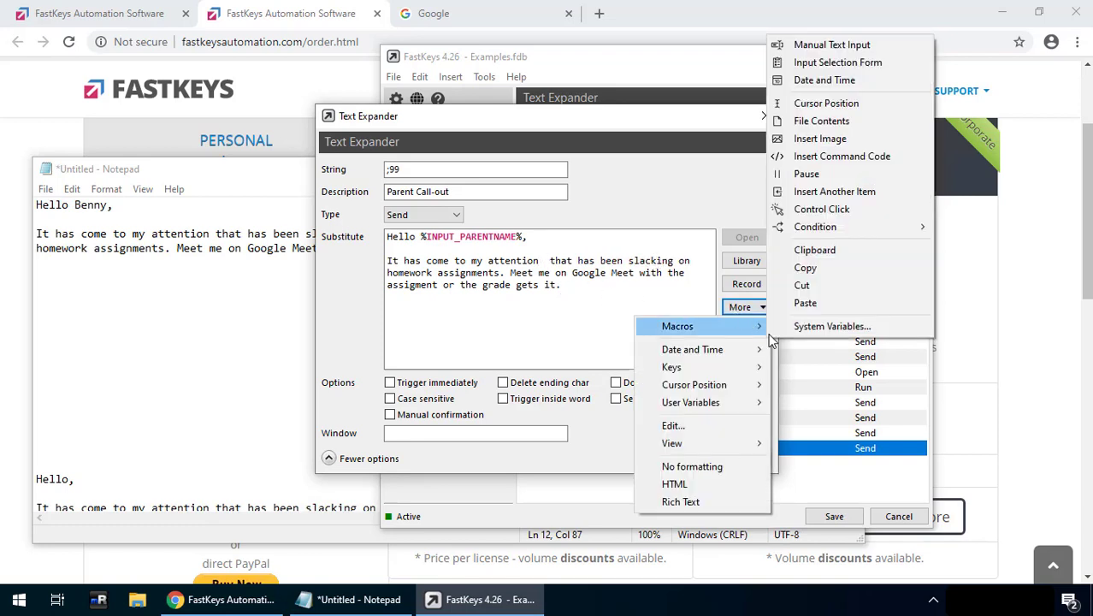
click(831, 46)
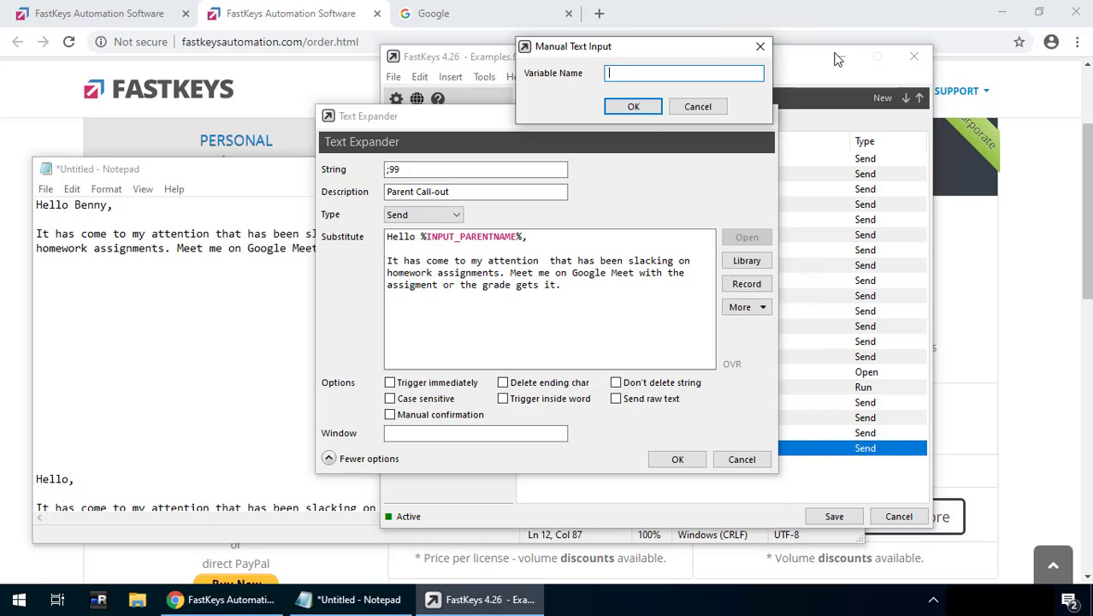
text(STUDENTNAME)
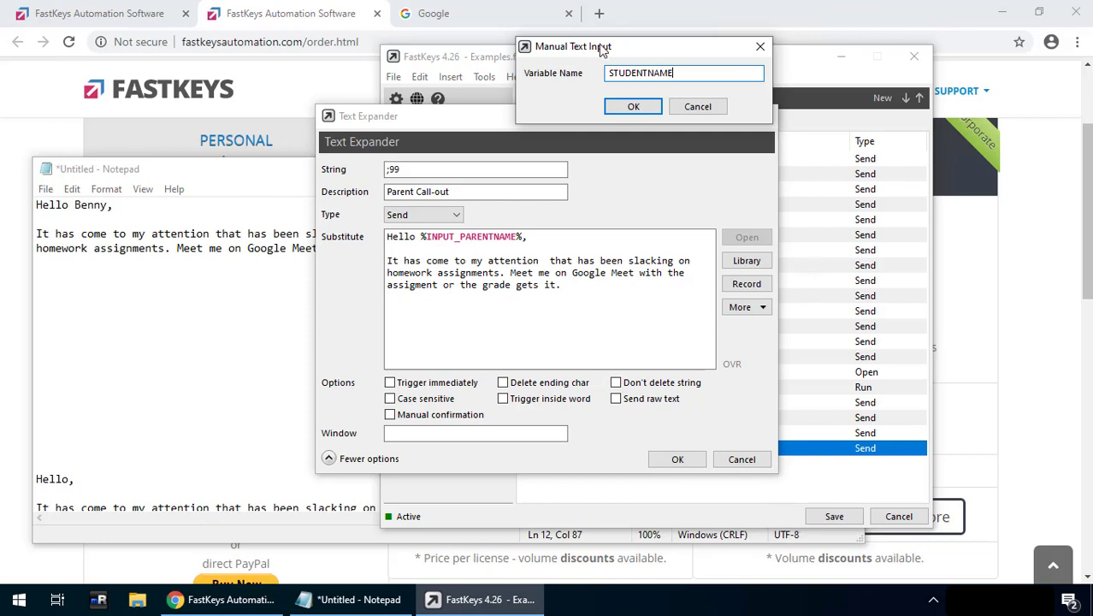
click(621, 114)
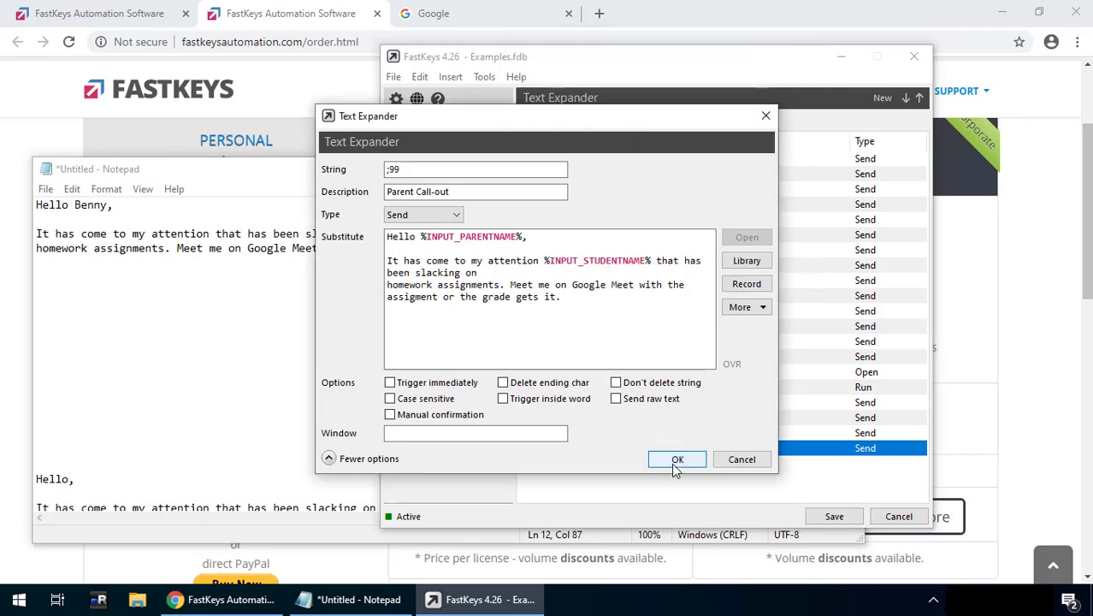
click(676, 459)
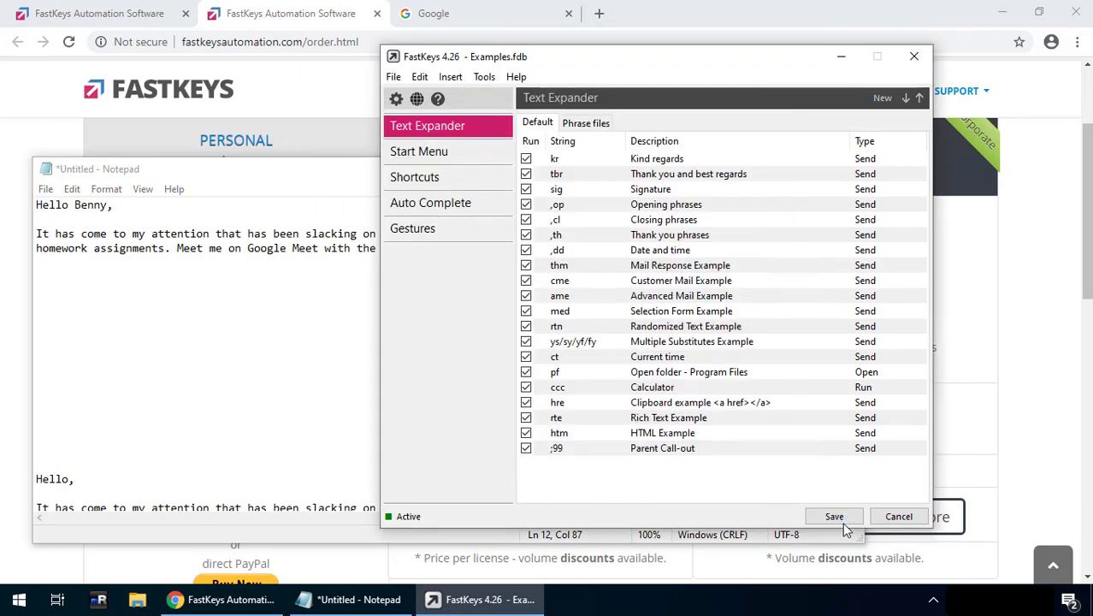
click(833, 515)
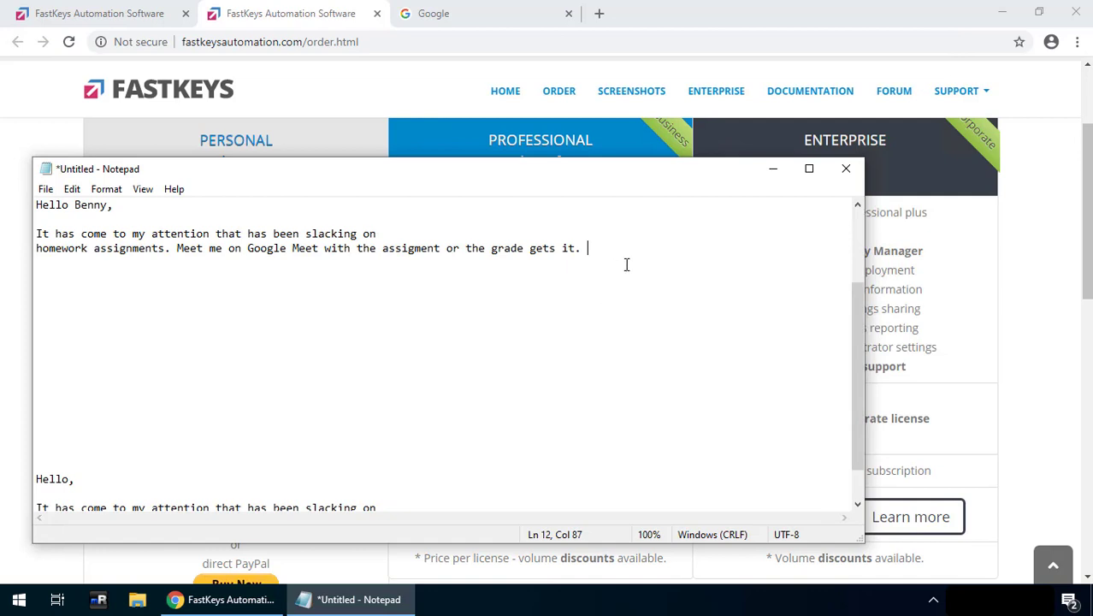
- Expand ;99 in Notepad, one blank line below the existing message, filling in PARENTNAME and STUDENTNAME with first names
key(Return)
key(Return)
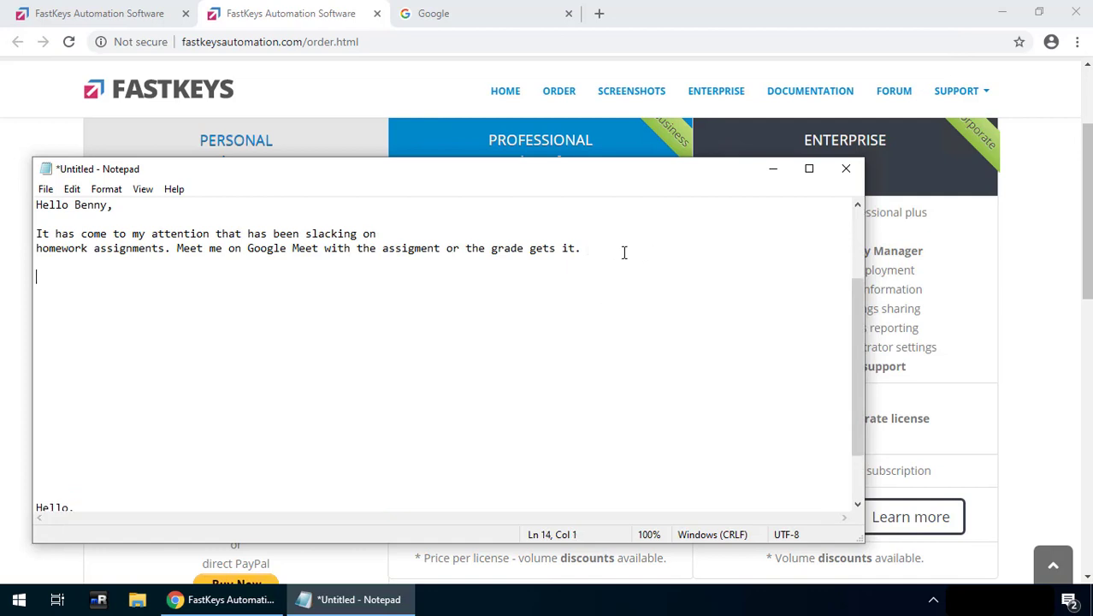
text(;90)
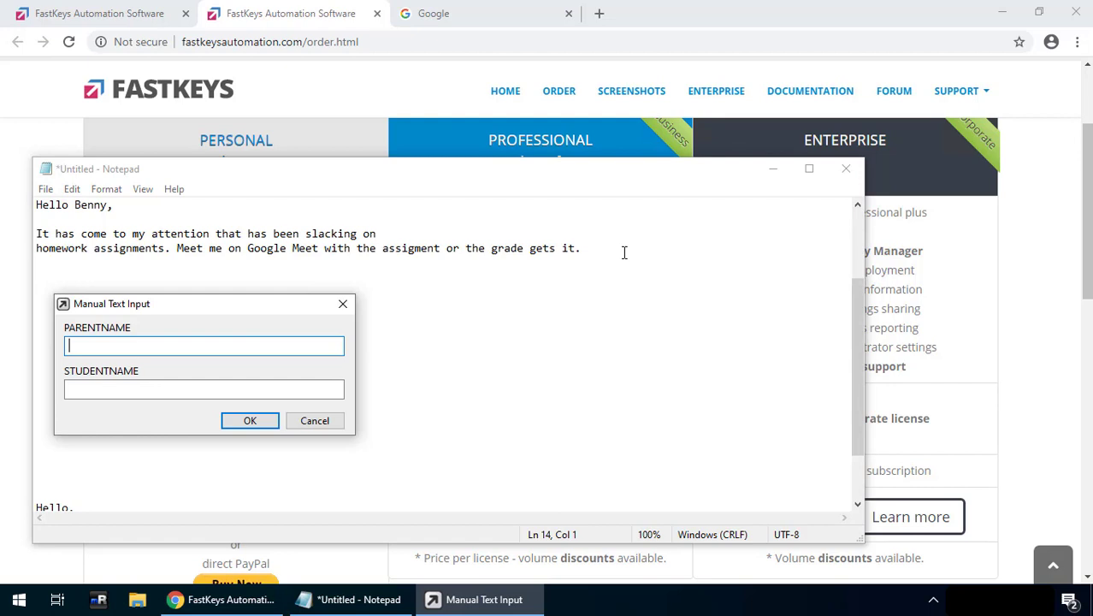
text(John)
key(Tab)
text(Johnny)
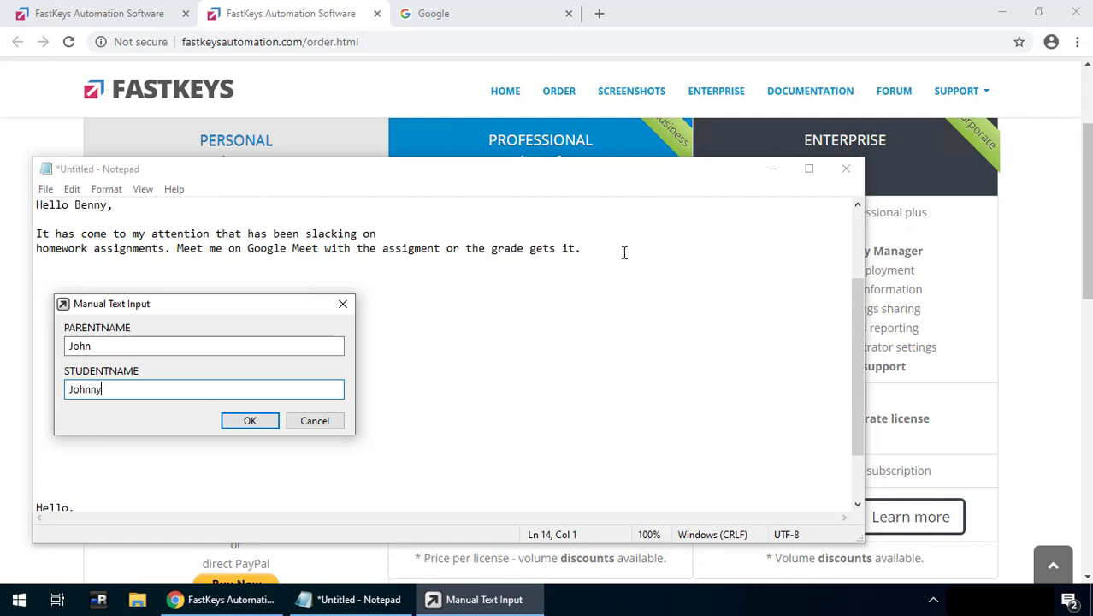
key(Return)
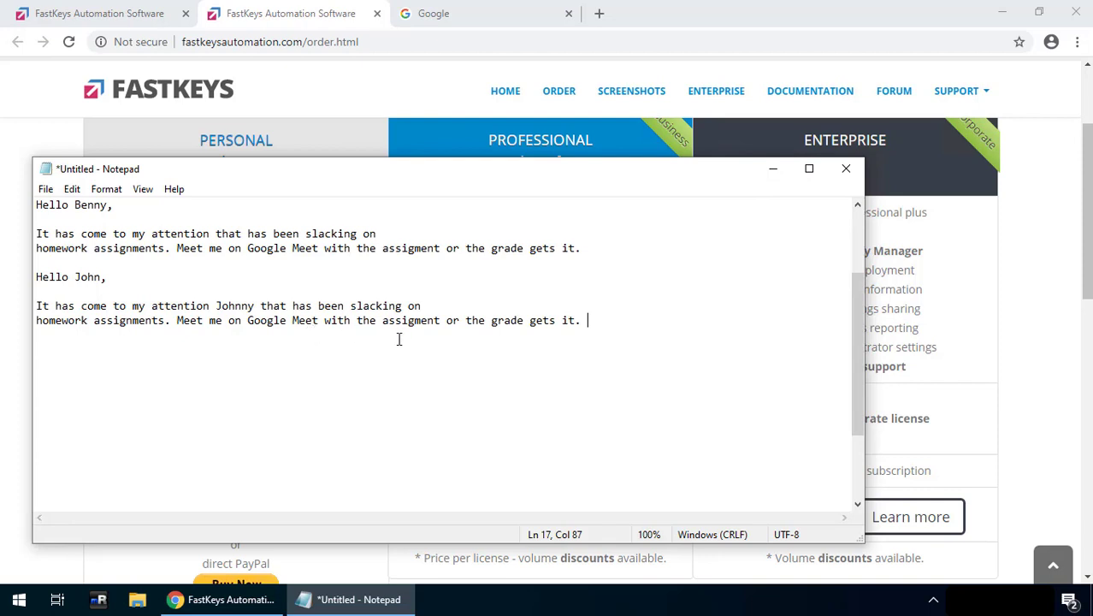
- Reopen the Parent Call-out entry in FastKeys, delete the word "that" after the STUDENTNAME macro, and save the entry and settings
click(934, 604)
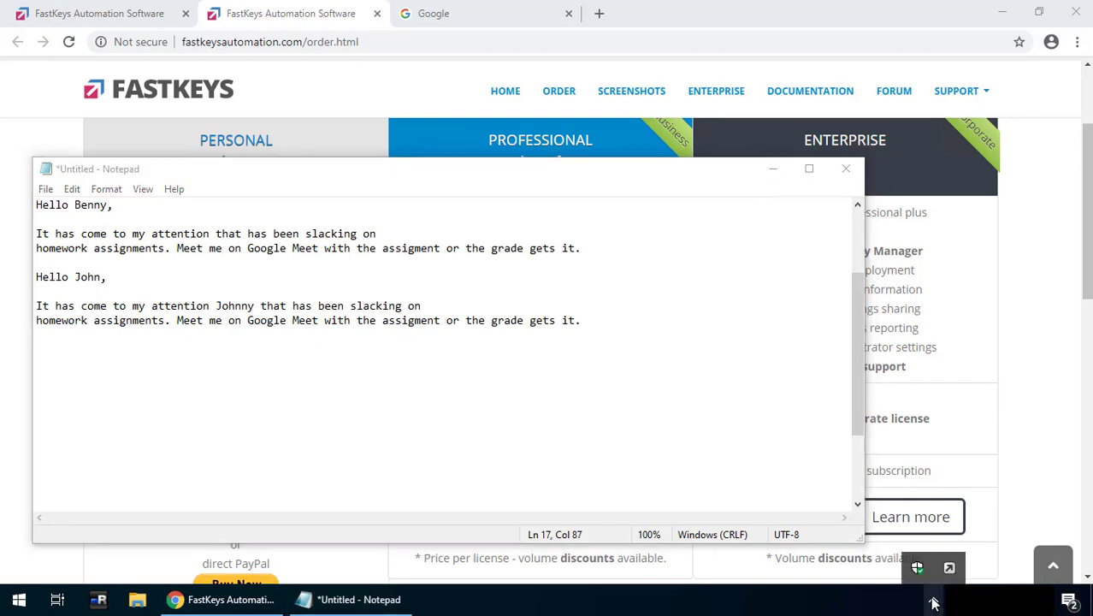
click(918, 567)
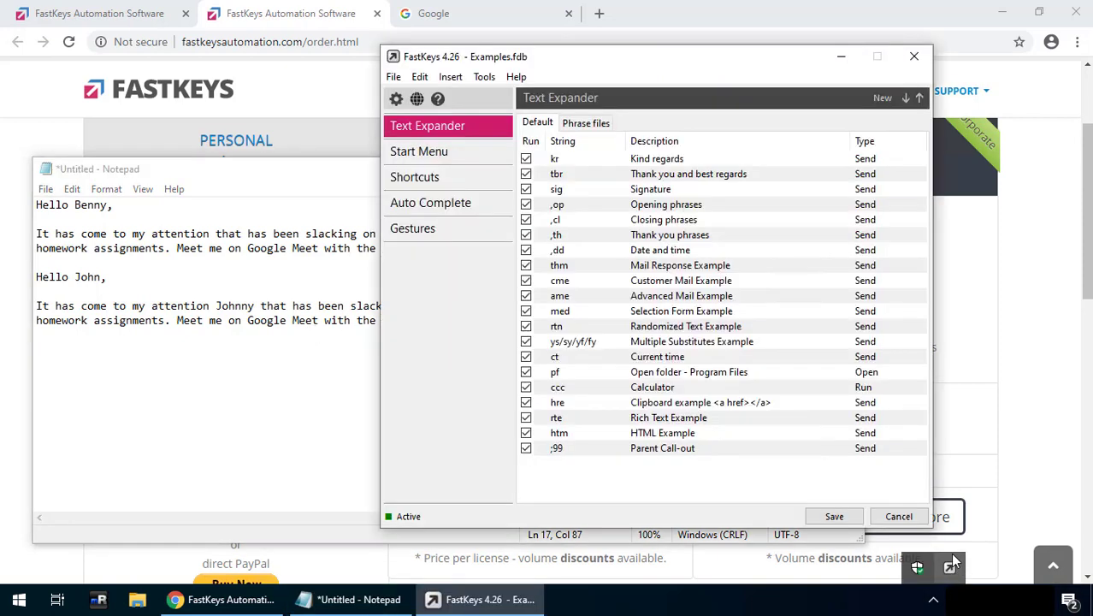
double_click(592, 446)
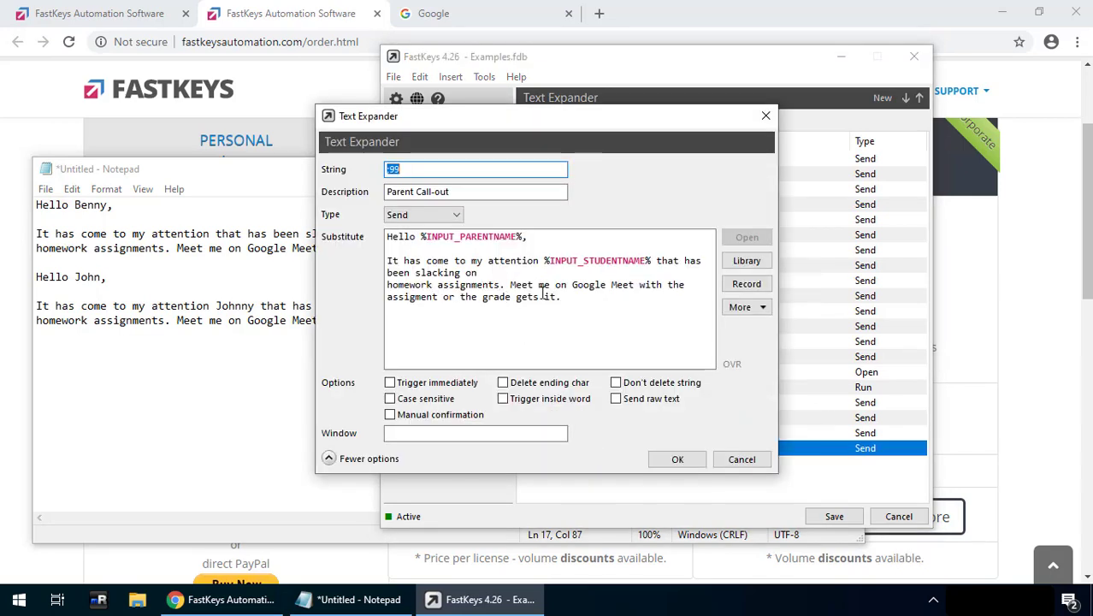
double_click(664, 260)
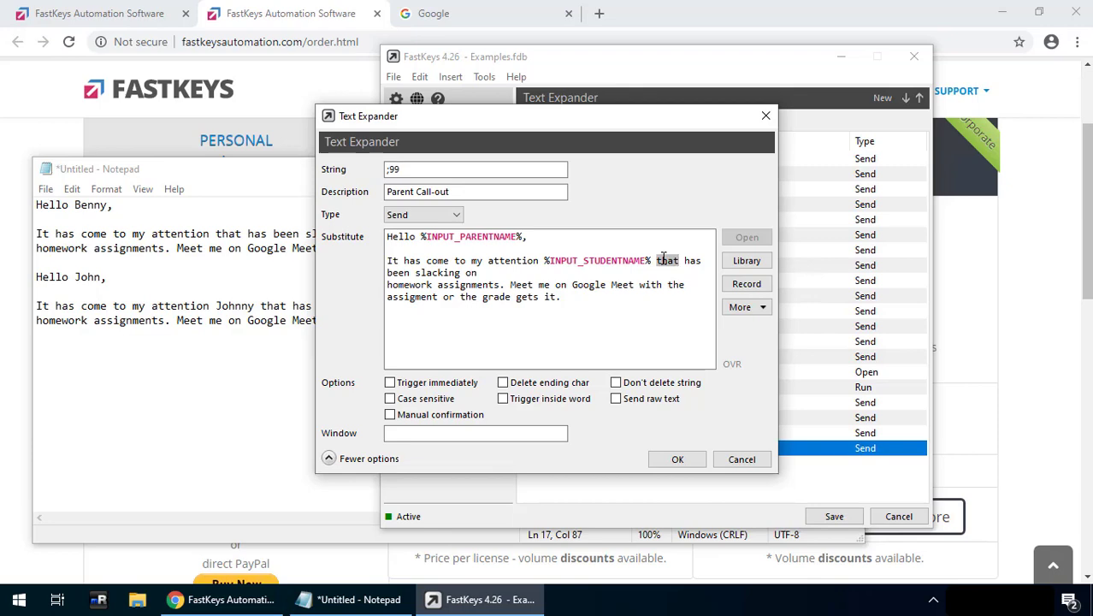
key(Delete)
key(Delete)
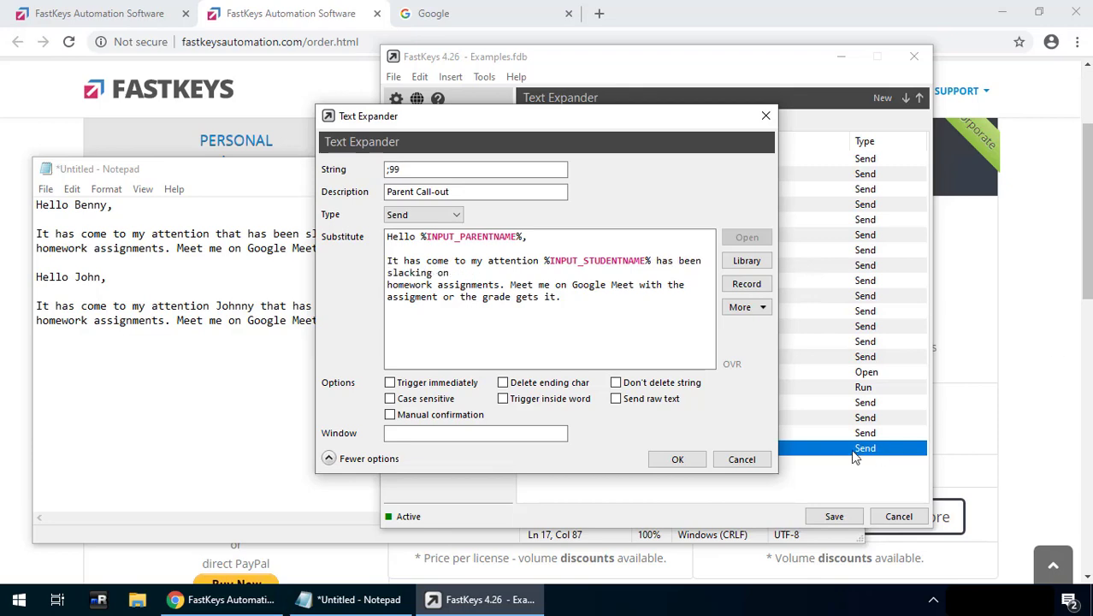
click(690, 459)
click(832, 516)
- Delete both expanded parent messages and the blank lines above them from the Notepad document
key(shift+Up)
key(shift+Up)
key(shift+Up)
key(shift+Up)
key(shift+Up)
key(shift+Up)
key(shift+Up)
key(shift+Up)
key(shift+Up)
key(shift+Up)
key(shift+Up)
key(shift+Up)
key(shift+Up)
key(shift+Up)
key(shift+Up)
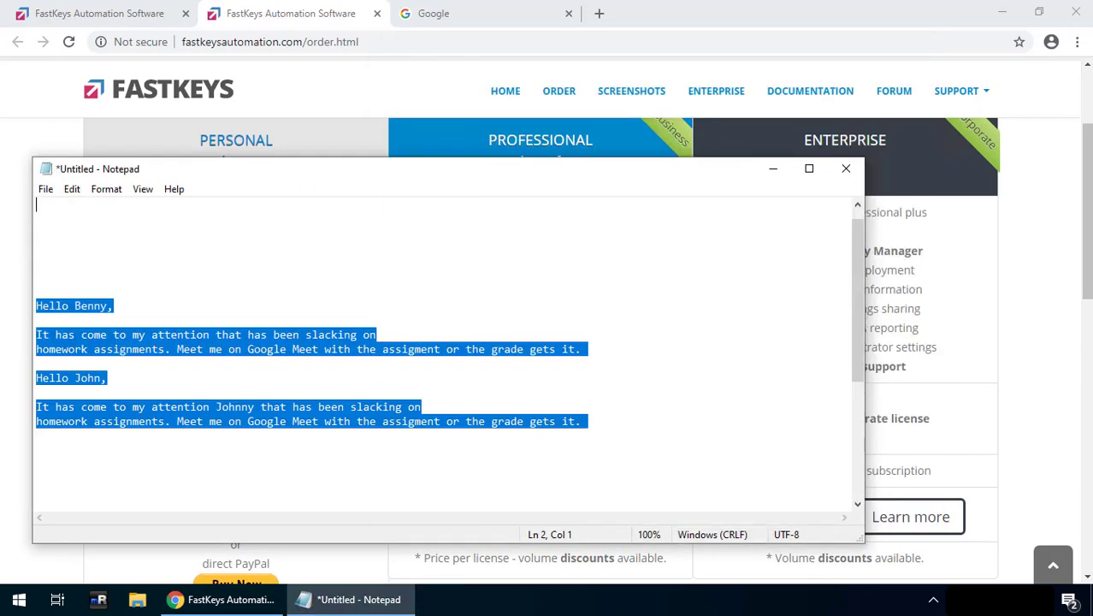
key(Delete)
- Test the corrected ;99 abbreviation on the first line in Notepad, entering the parent's and student's first names for its two variables
text(;99)
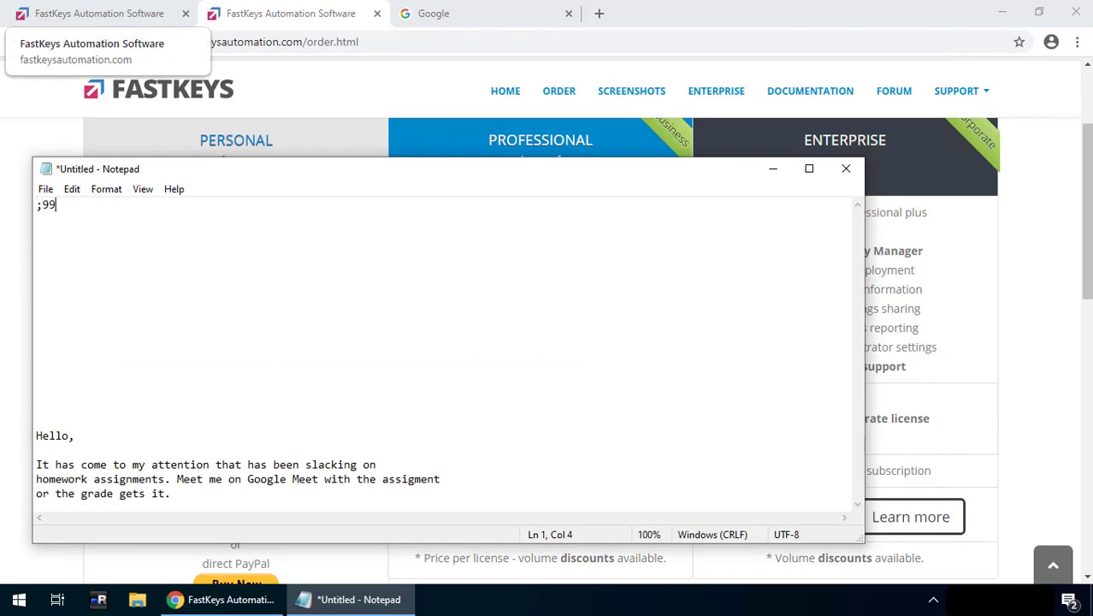
key(Tab)
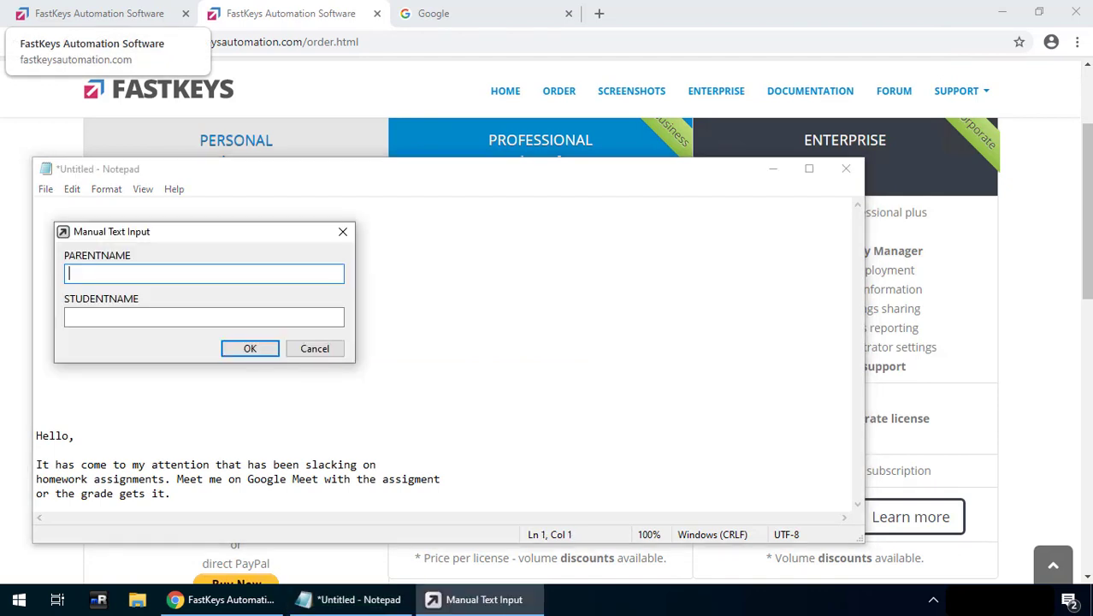
text(John)
key(Tab)
text(Johnny)
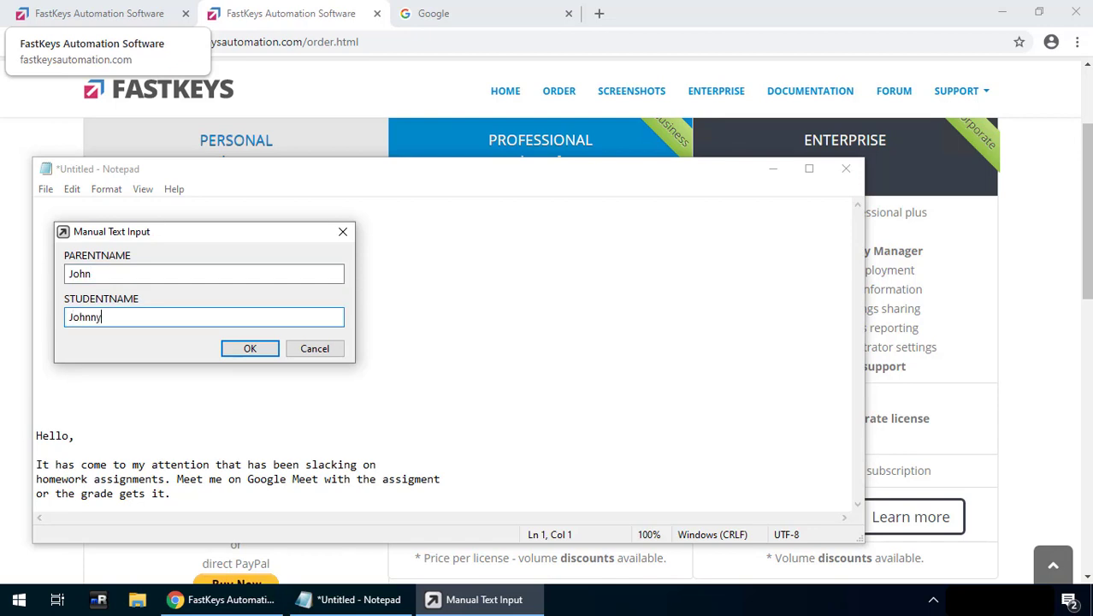
key(Return)
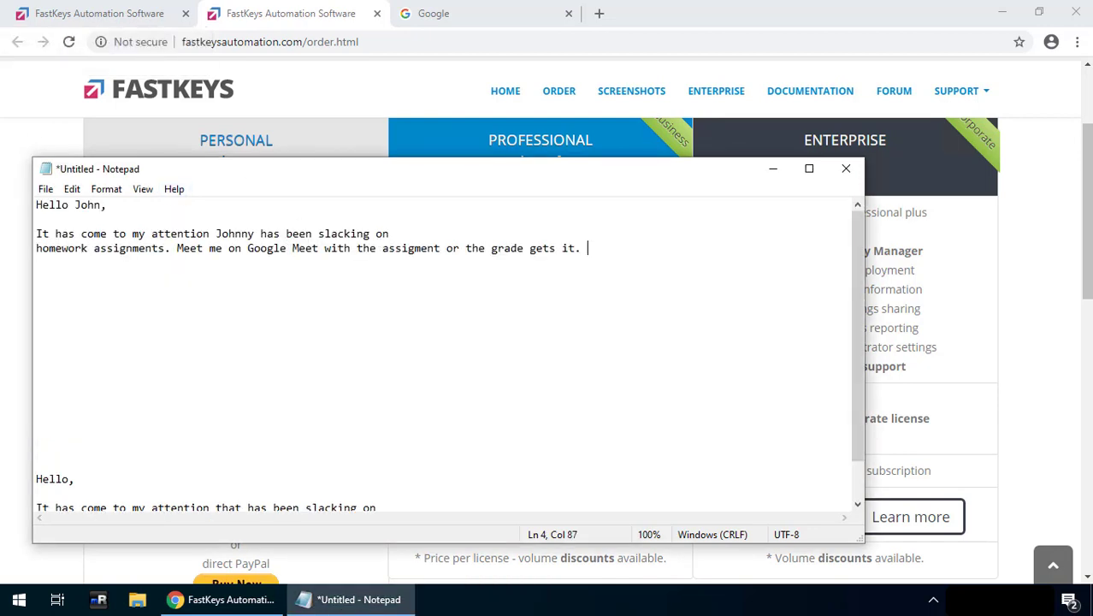